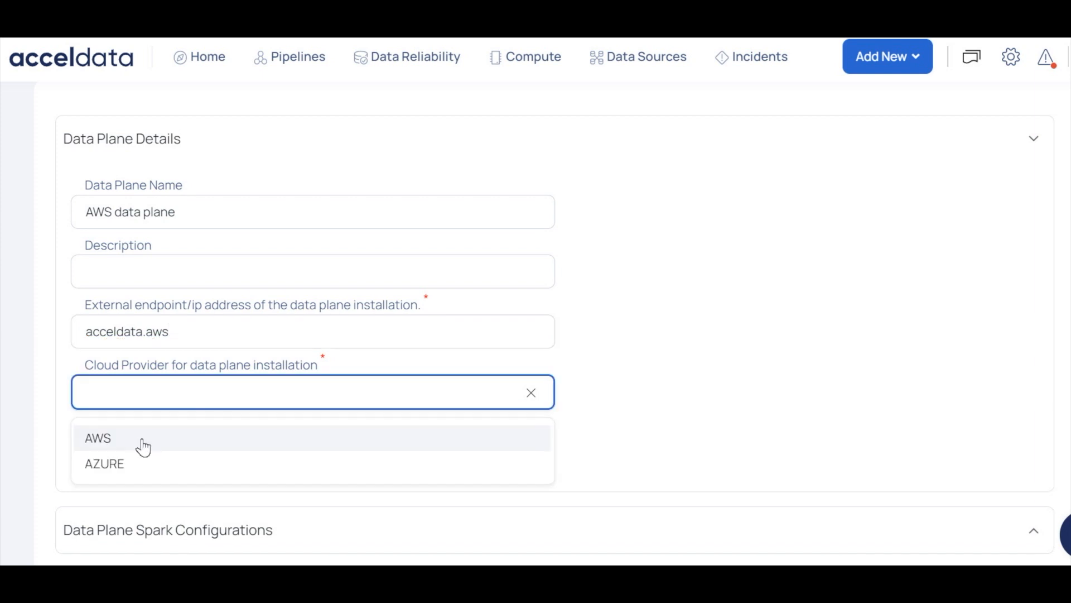
Configure the data plane for AWS with S3 result storage, results path dpresults, region us-east-1 and bucket s3a://dpresultsbucket.
left_click(141, 450)
left_click(141, 498)
scroll(194, 448, "down", 2)
scroll(193, 448, "down", 2)
left_click(196, 333)
type("dpresults")
left_click(197, 396)
type("us-east-1")
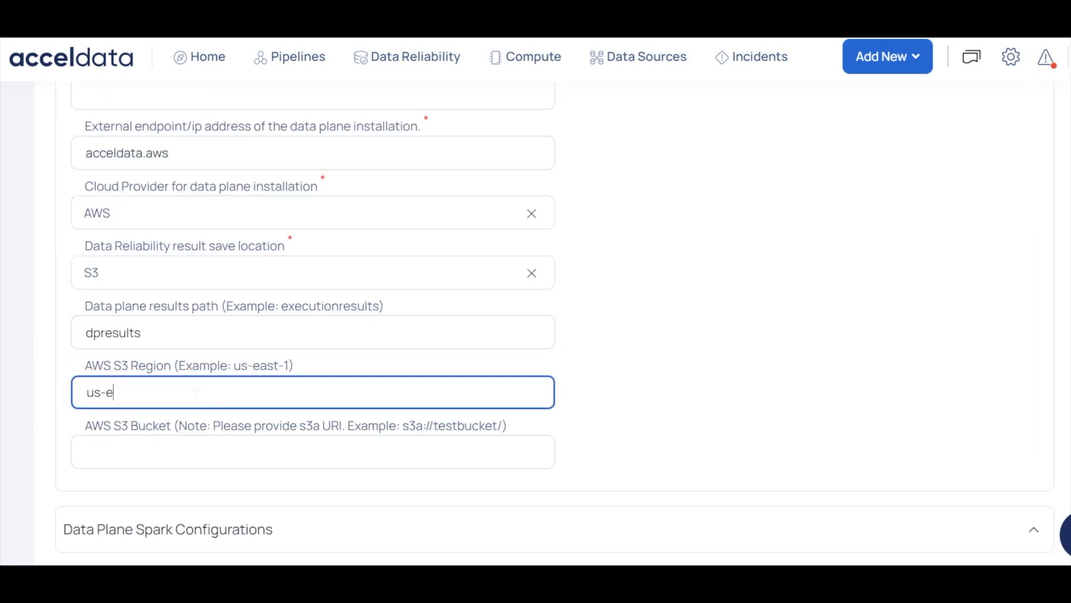
left_click(198, 461)
type("s3a://dpresultsbucket")
Go through the data plane's Spark configurations, keeping the KUBERNETES processor type, then submit the setup and proceed to AWS.
scroll(383, 421, "down", 3)
left_click(383, 421)
scroll(164, 437, "down", 2)
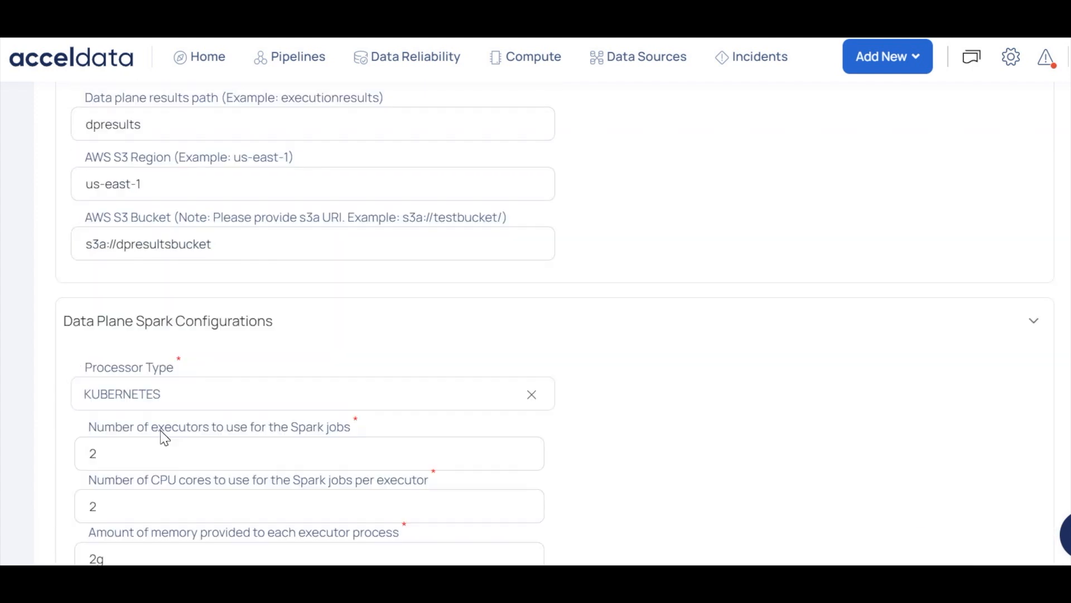
scroll(787, 440, "down", 5)
left_click(1012, 476)
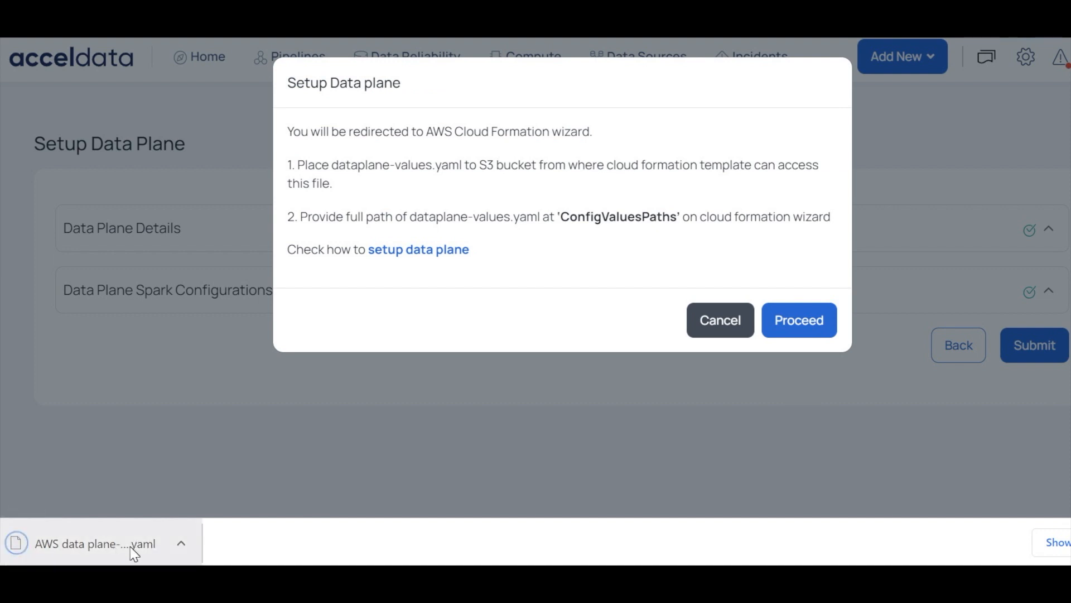
left_click(817, 334)
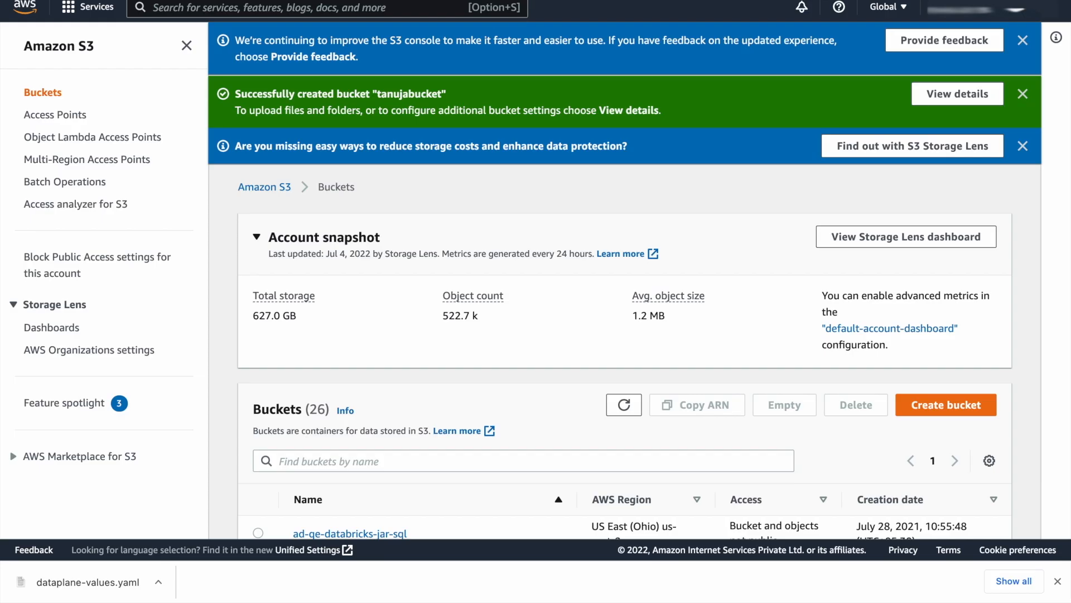
Upload the downloaded dataplane-values.yaml file to the newly created S3 bucket.
scroll(518, 312, "down", 15)
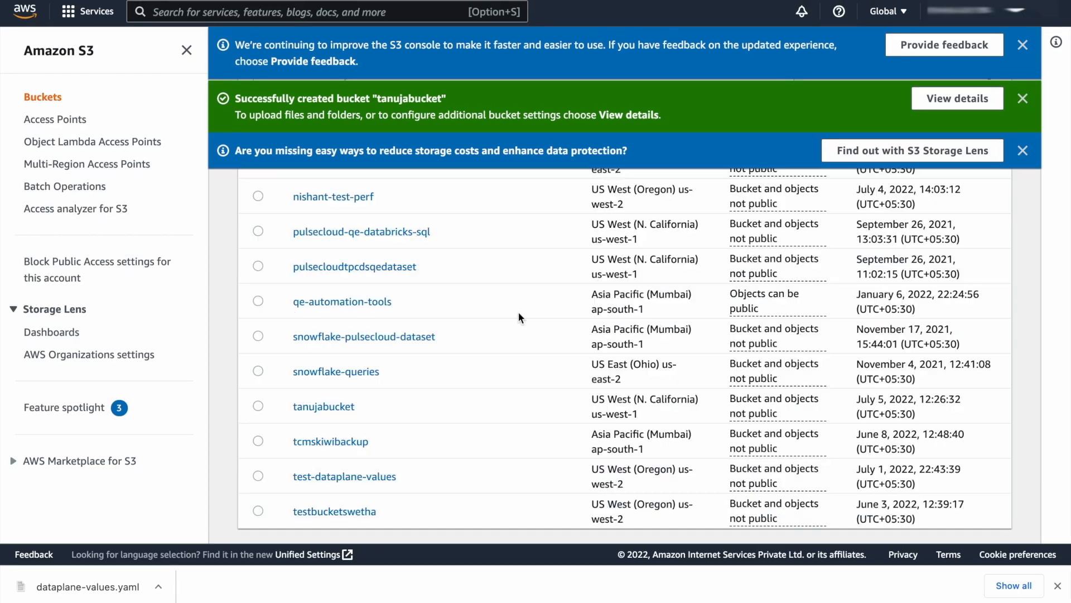
left_click(337, 408)
left_click(316, 384)
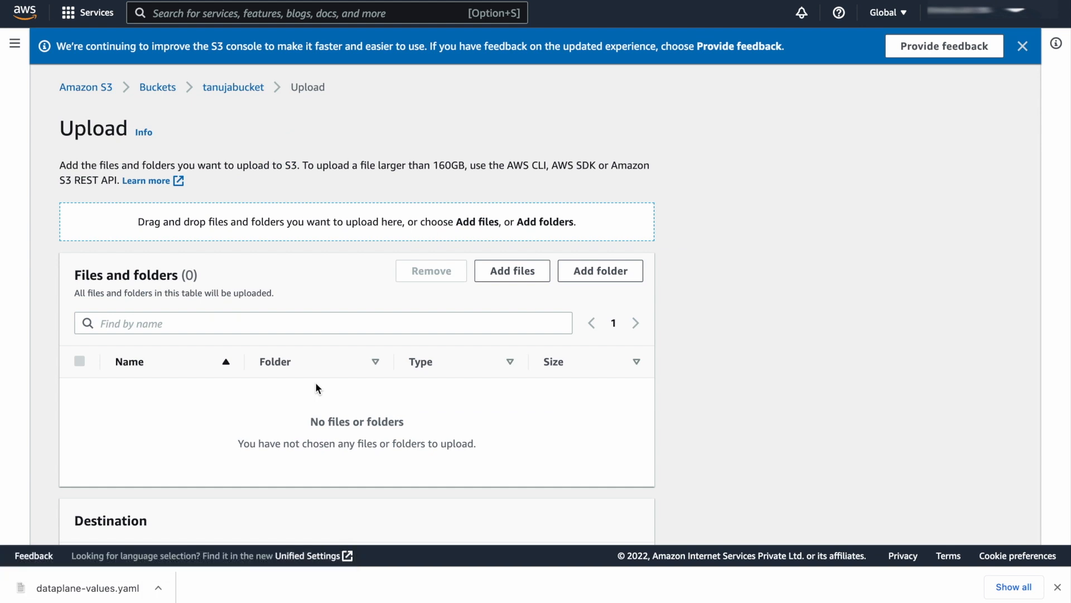
left_click_drag(84, 587, 185, 345)
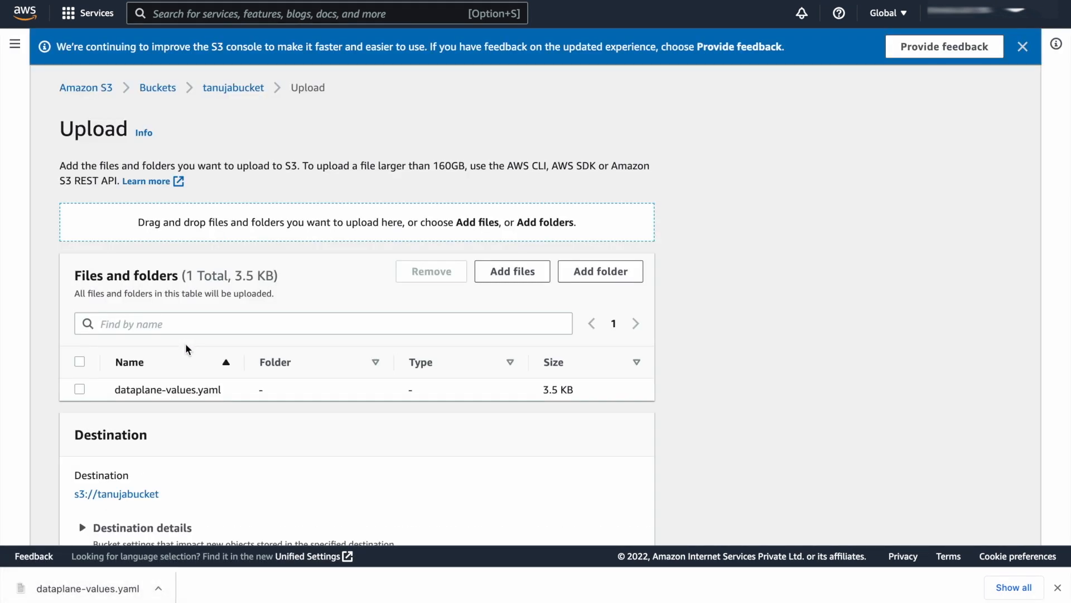
scroll(185, 343, "down", 3)
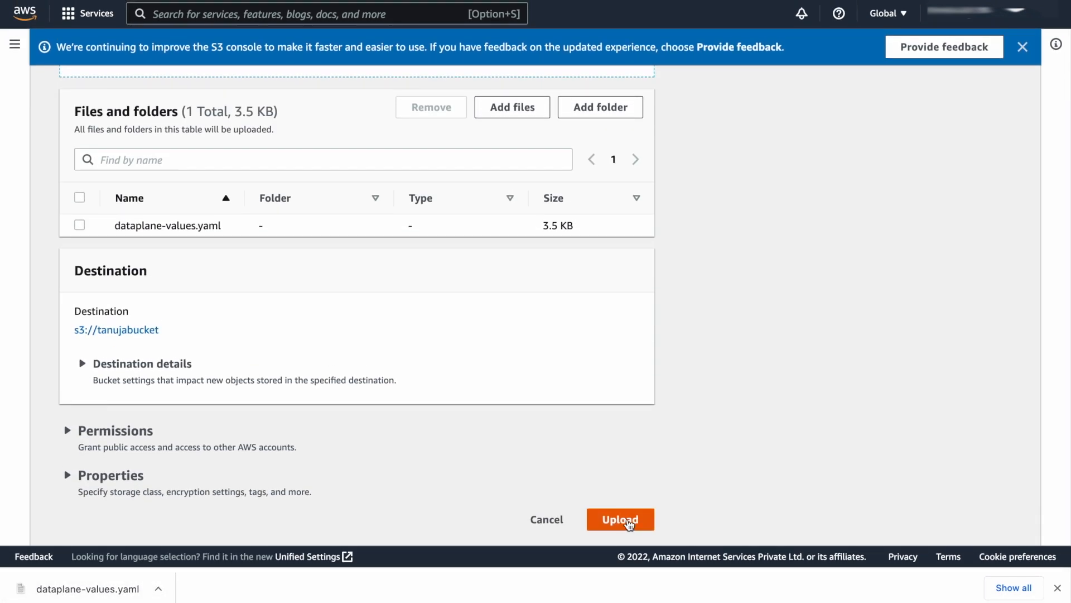
left_click(628, 522)
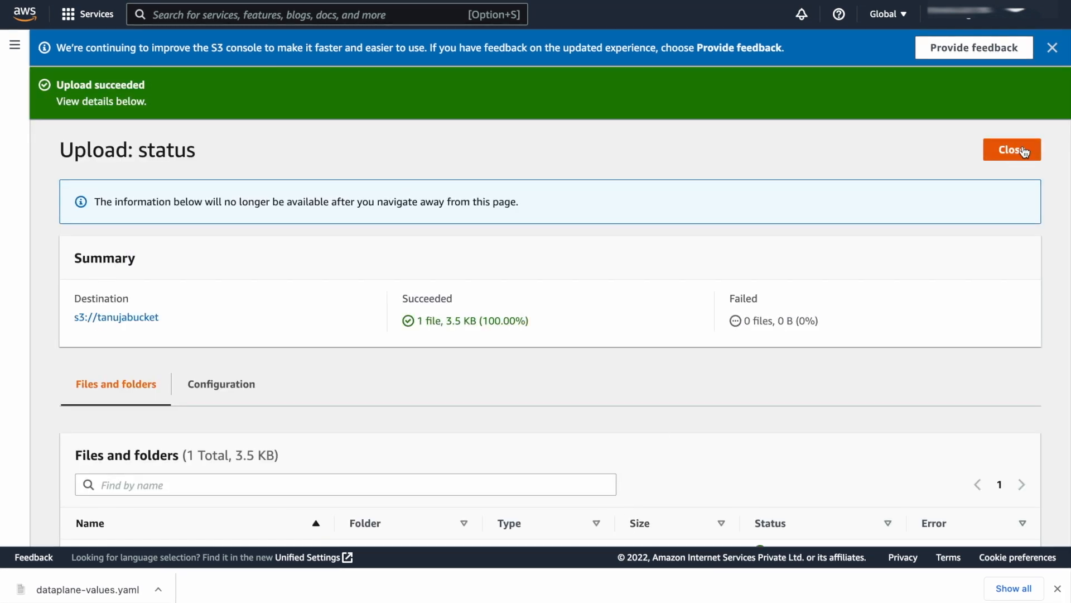
Return to the bucket's objects and copy the S3 URI of dataplane-values.yaml.
left_click(1024, 152)
left_click(79, 442)
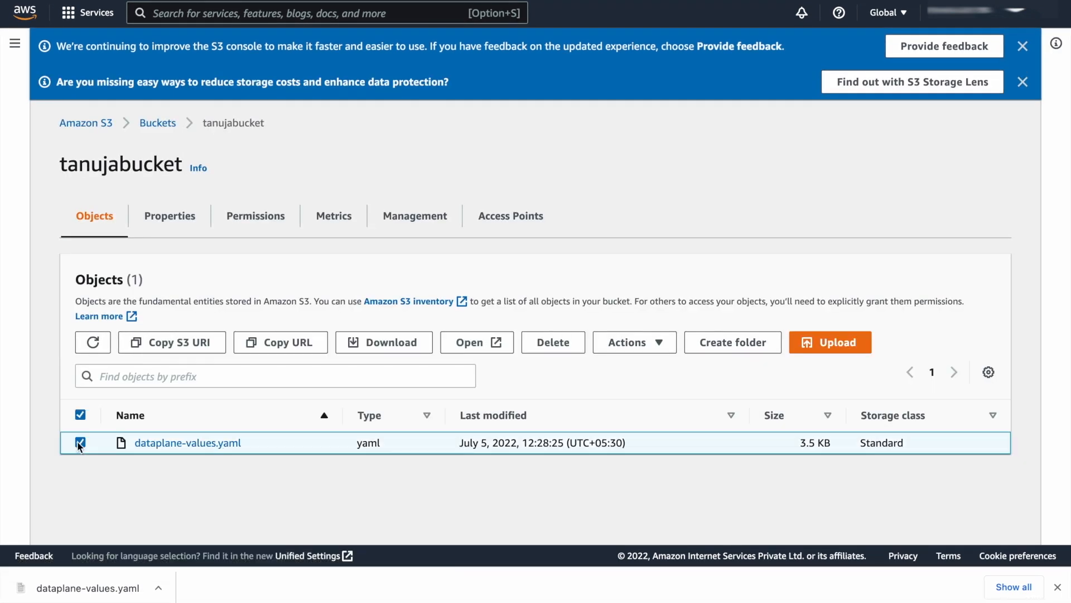
left_click(148, 343)
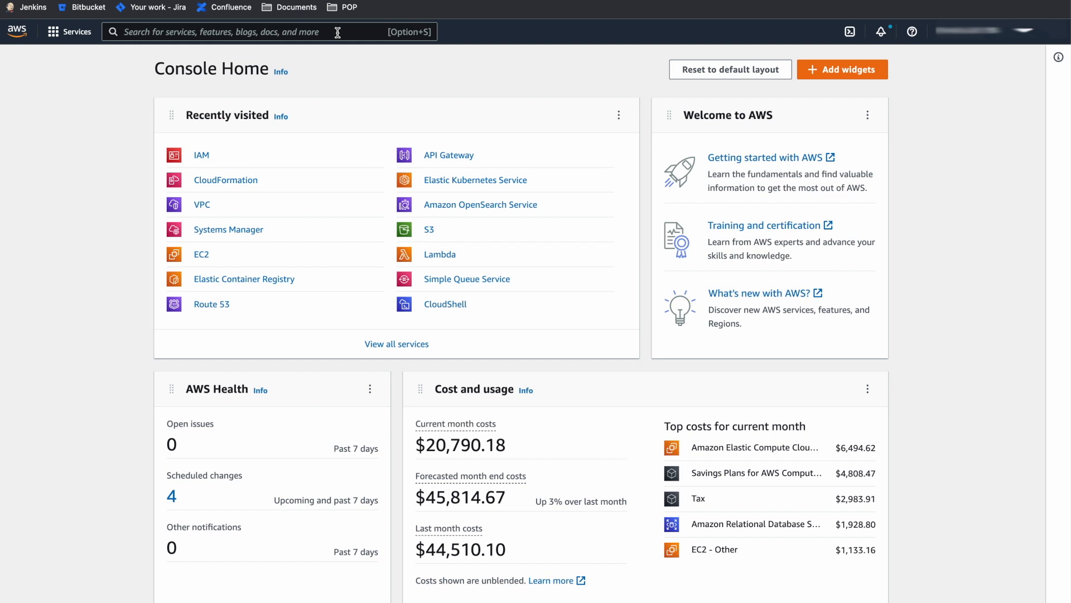
Start a new IAM policy and replace its default JSON with the copied data plane permissions document.
left_click(195, 153)
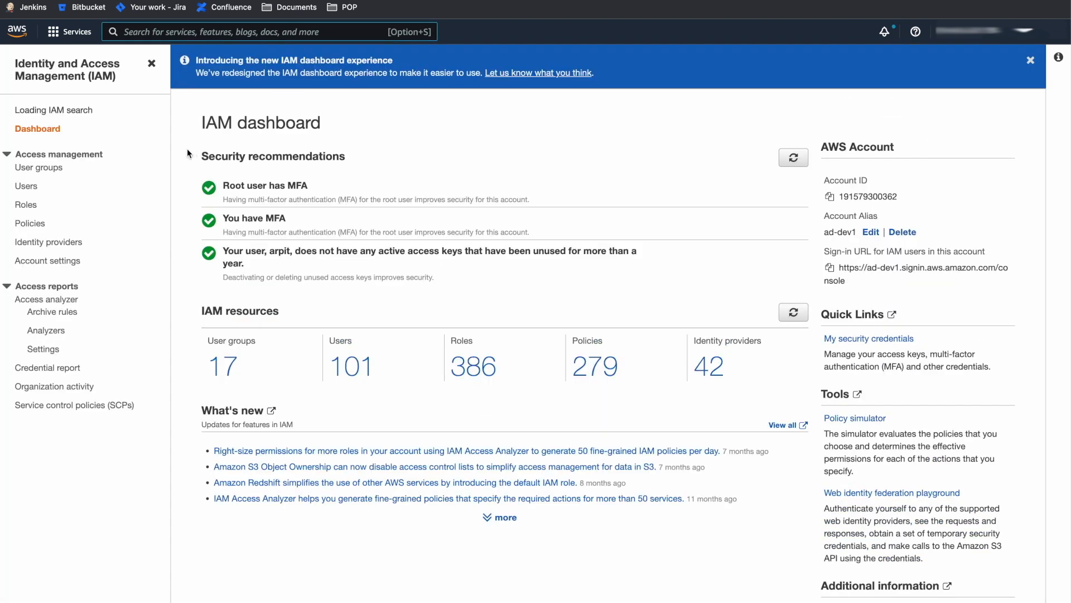
left_click(33, 230)
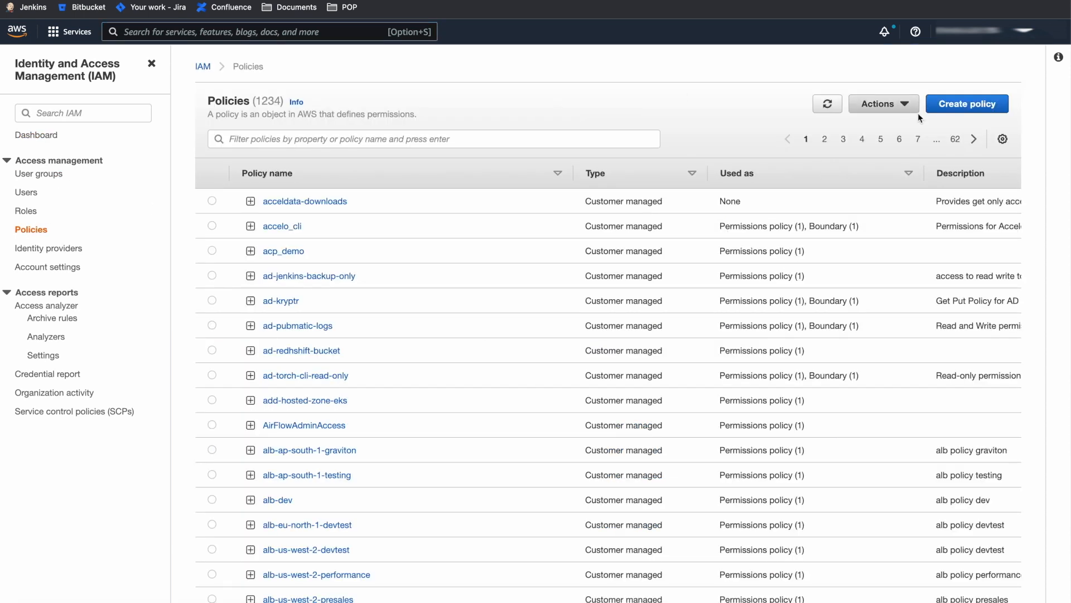
left_click(956, 112)
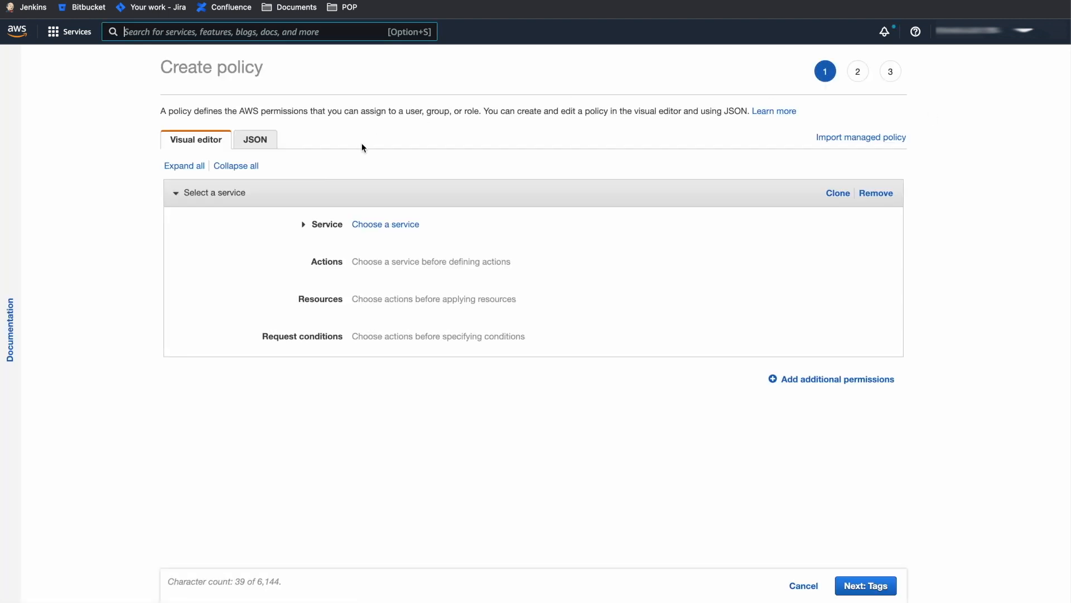
left_click_drag(382, 145, 430, 580)
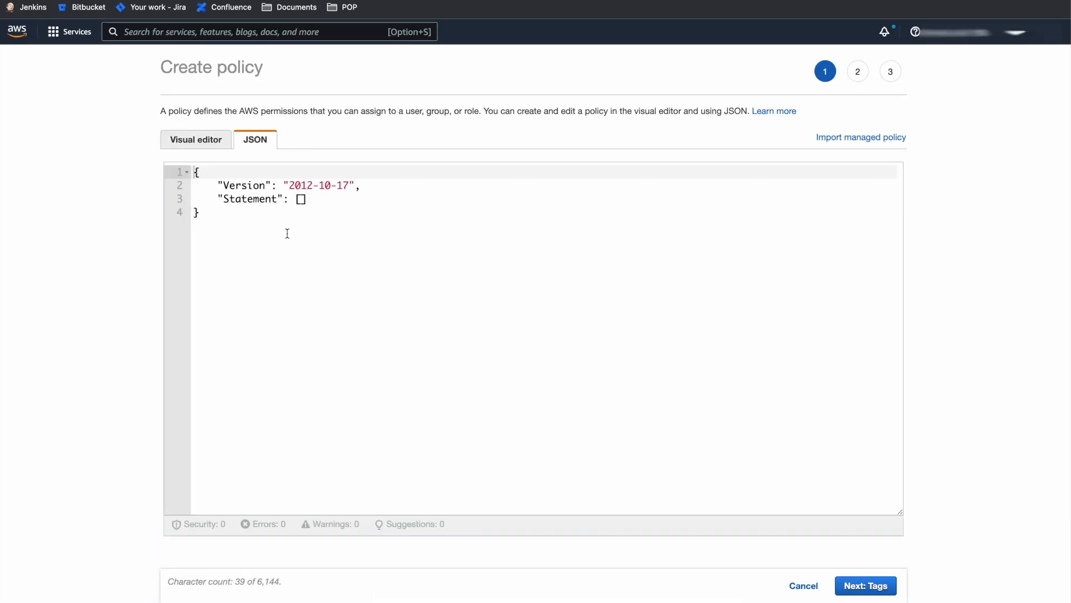
left_click(284, 232)
key("super+a")
key("super+v")
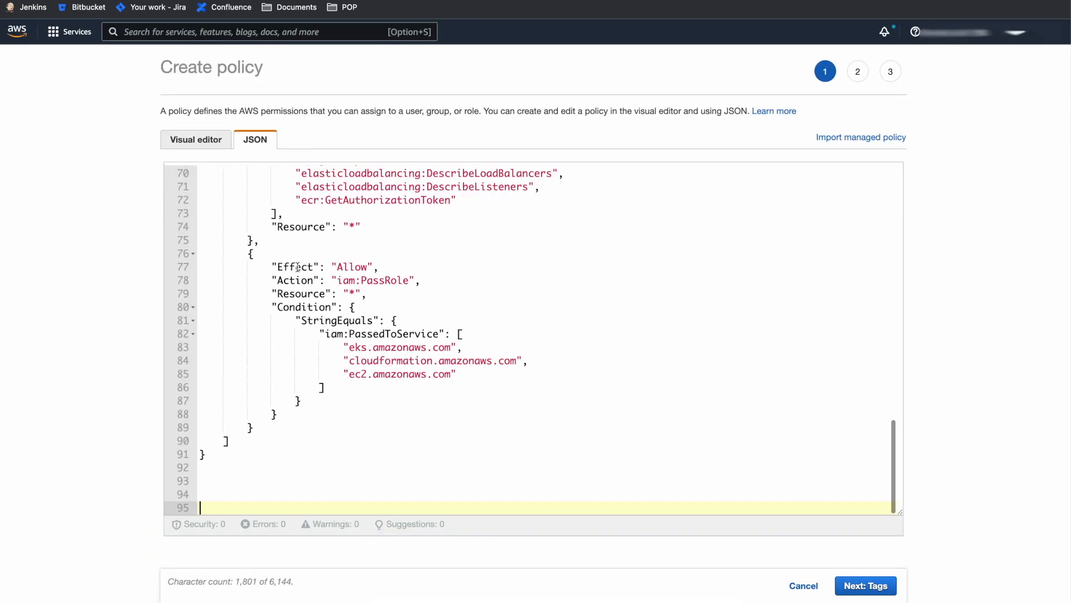
scroll(538, 341, "up", 2)
left_click(858, 587)
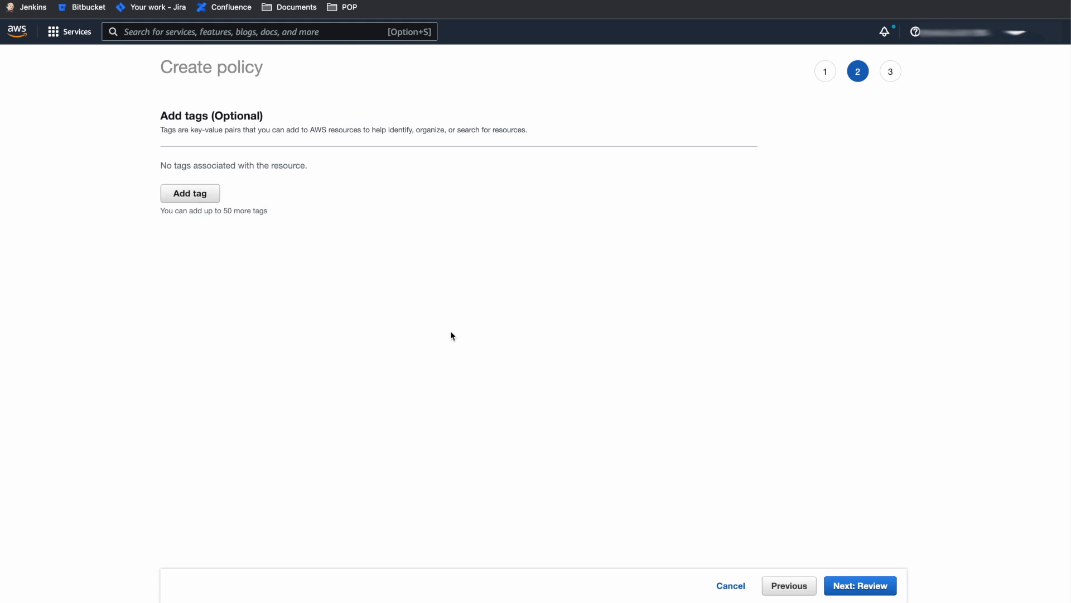
Skip the optional tags, name the policy clients-dp-cft-policy and create it.
left_click(861, 585)
type("clients-dpa")
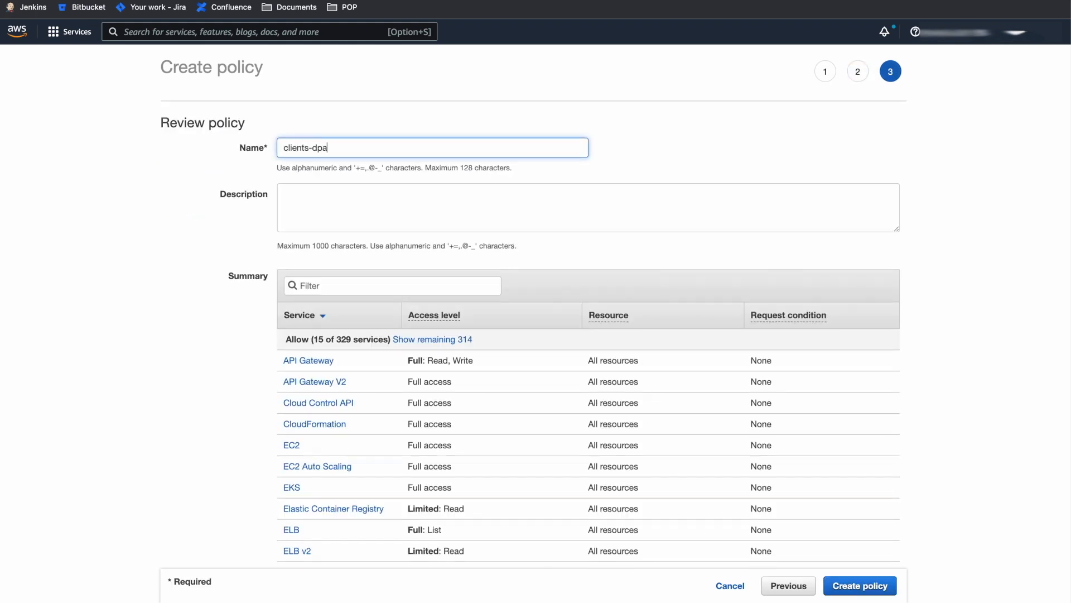
key("BackSpace")
type("-cft-policy")
scroll(695, 424, "down", 4)
key("Return")
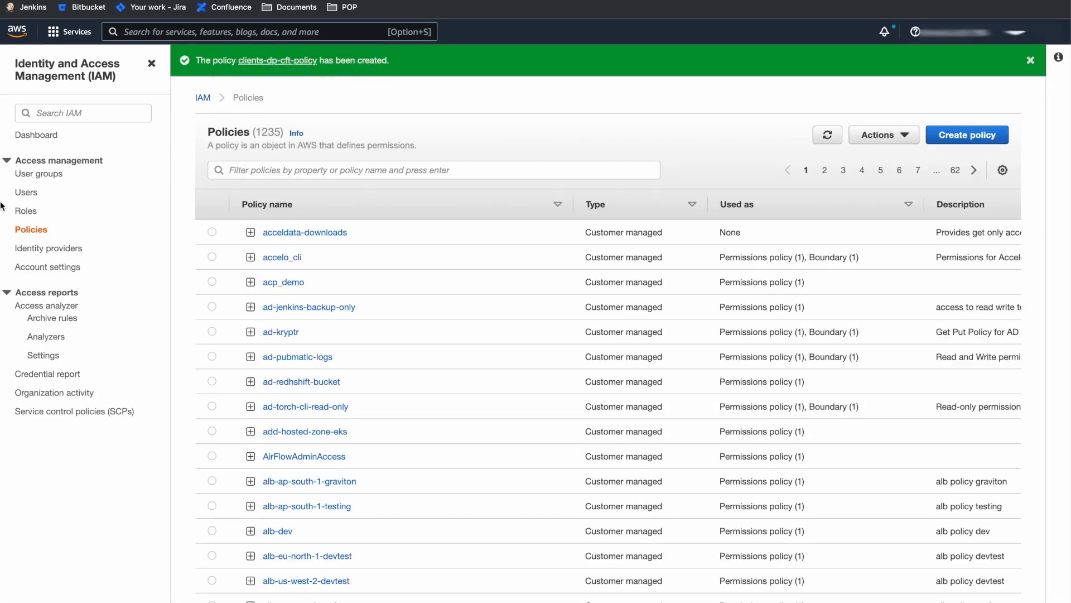
Start a new IAM role with Custom trust policy as the trusted entity type.
left_click(25, 211)
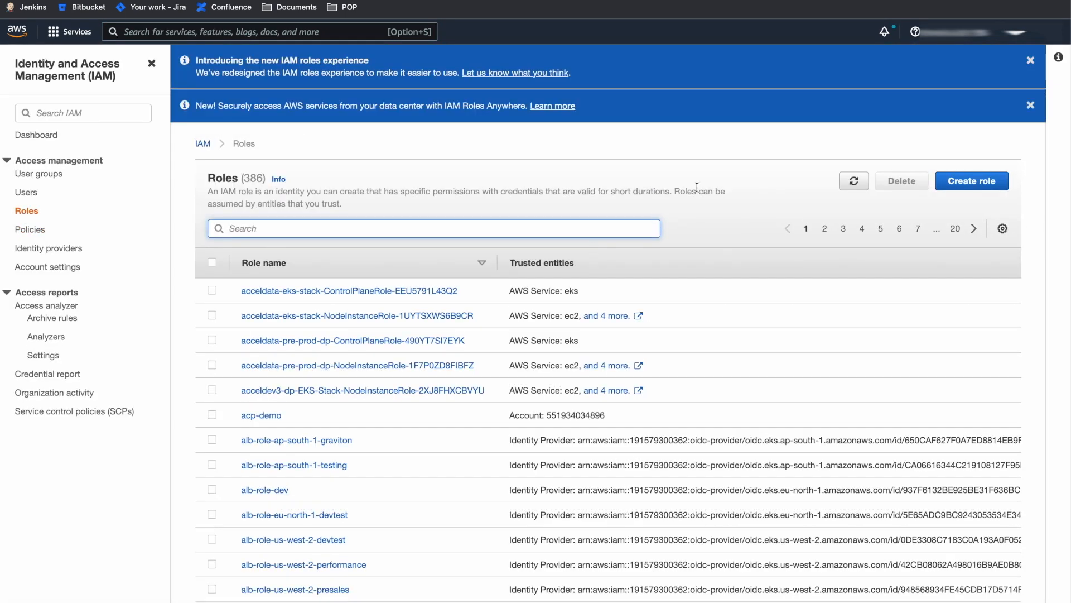
left_click(971, 181)
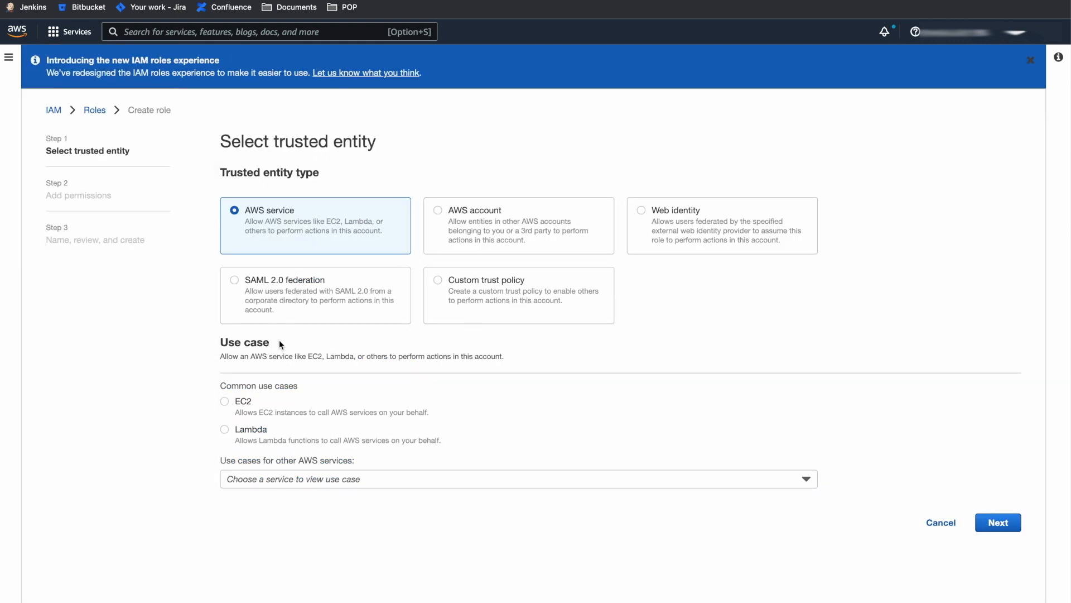
left_click(441, 279)
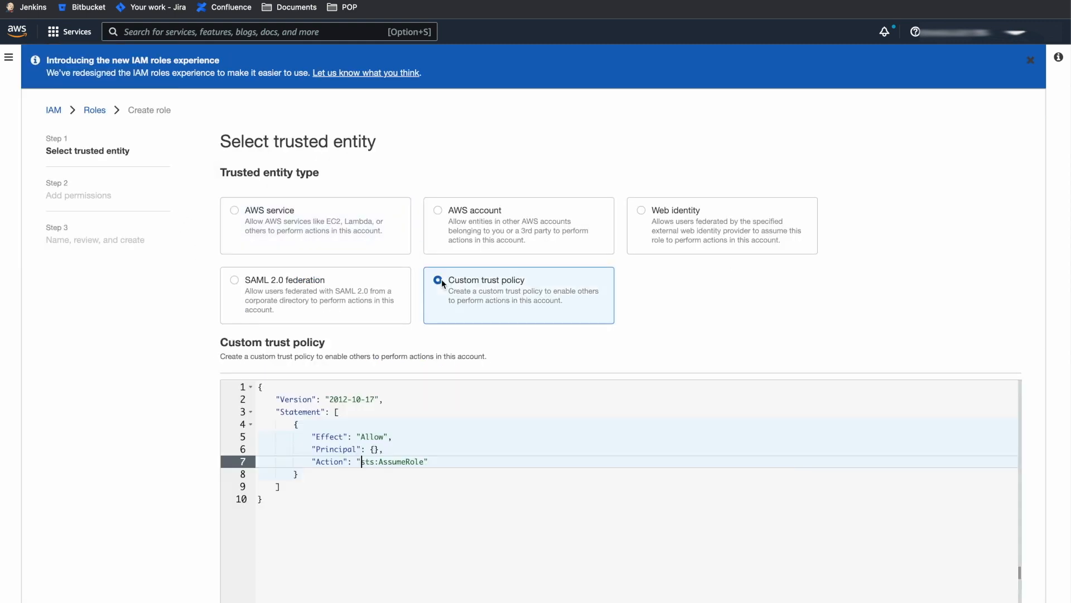
scroll(475, 418, "down", 3)
scroll(475, 418, "up", 3)
scroll(393, 454, "down", 2)
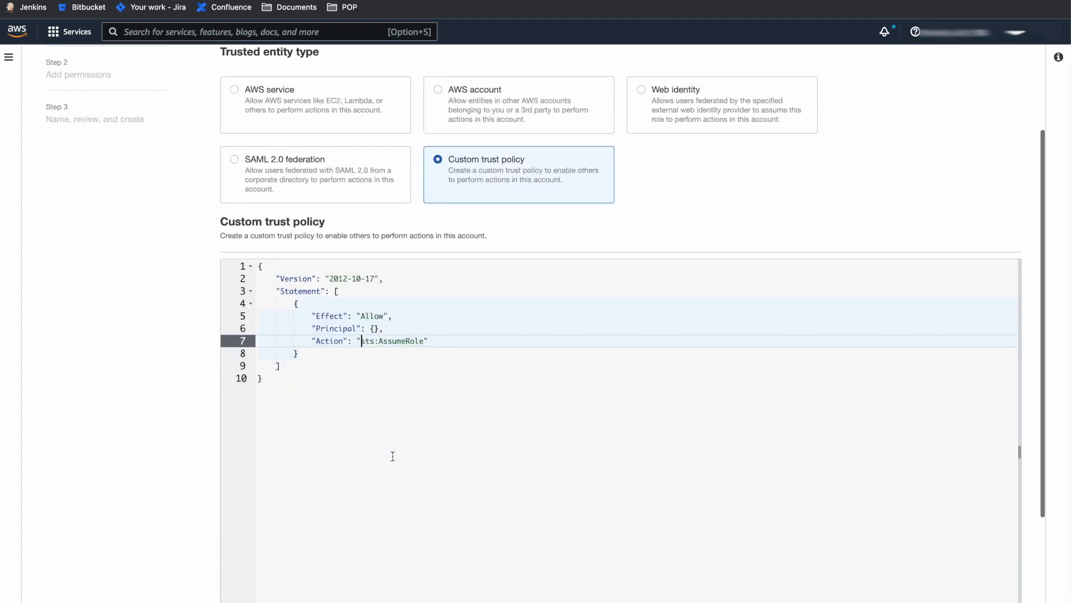
Replace the role's trust policy with the JSON copied from the other browser tab, allowing EKS, CloudFormation and EC2 to assume the role.
key("super+a")
key("ctrl+Tab")
left_click_drag(391, 511, 368, 210)
key("super+c")
key("ctrl+shift+Tab")
key("super+v")
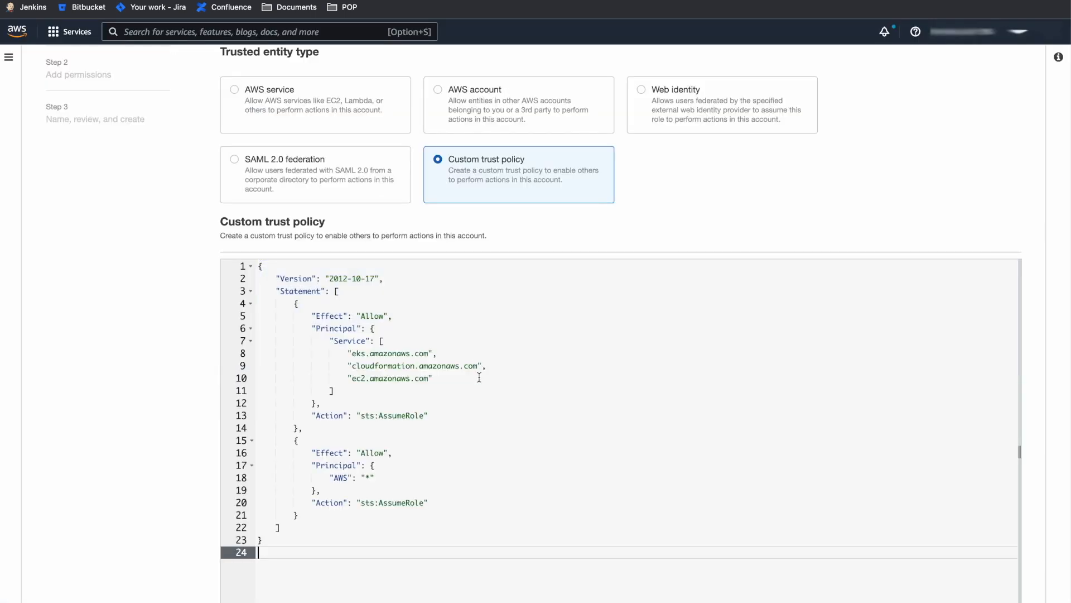
scroll(502, 419, "down", 2)
left_click(999, 581)
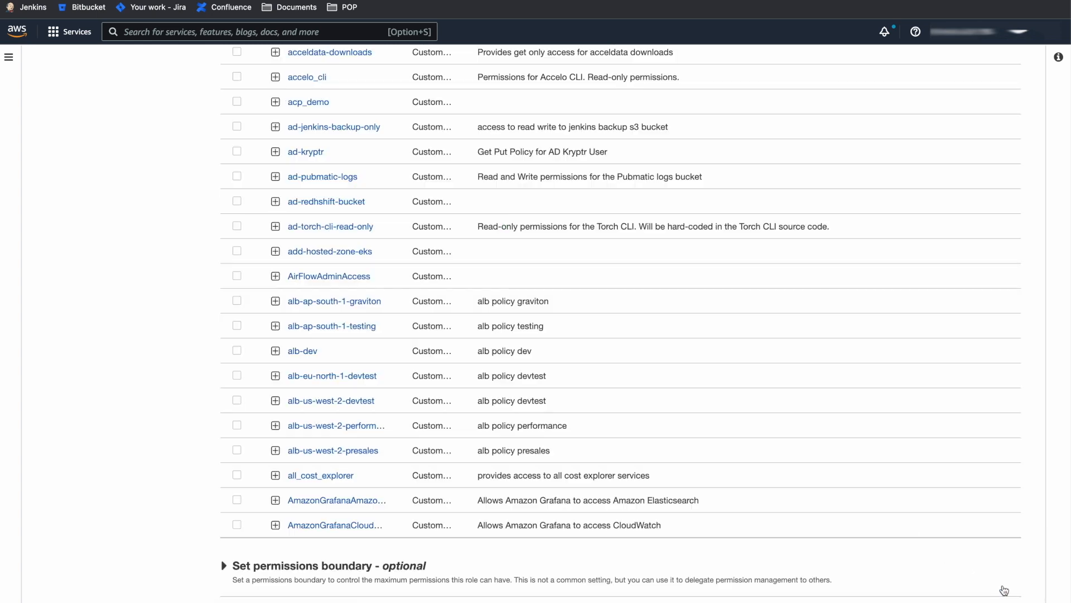
Filter the permissions policies by "client" and attach clients-dp-cft-policy to the role.
type("client")
key("Return")
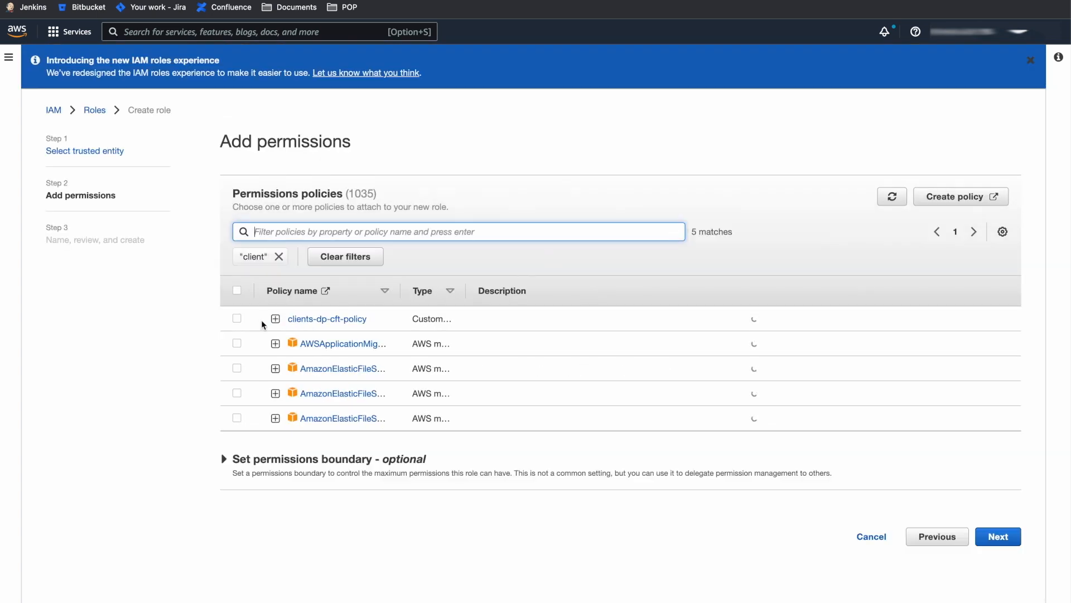
left_click(237, 318)
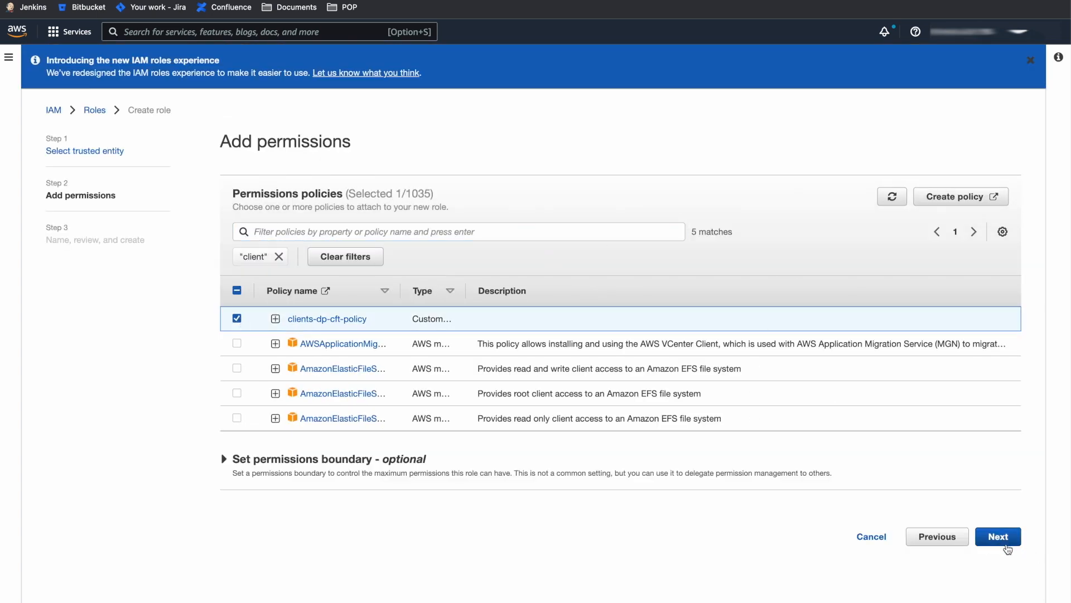
left_click(997, 536)
Name the role client-cft-role and create it.
left_click(479, 237)
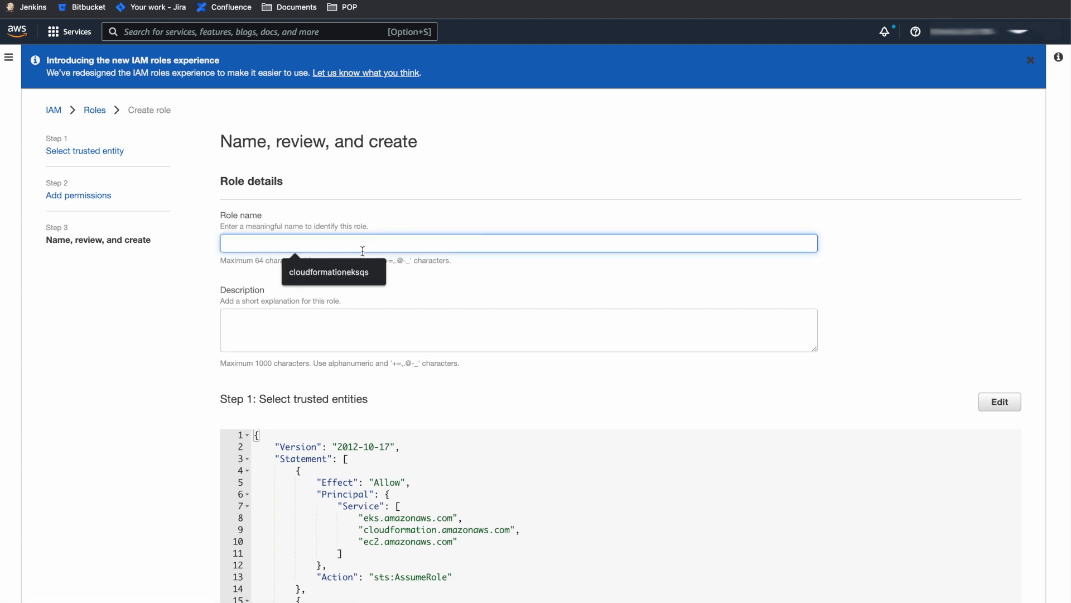
type("client-cft-")
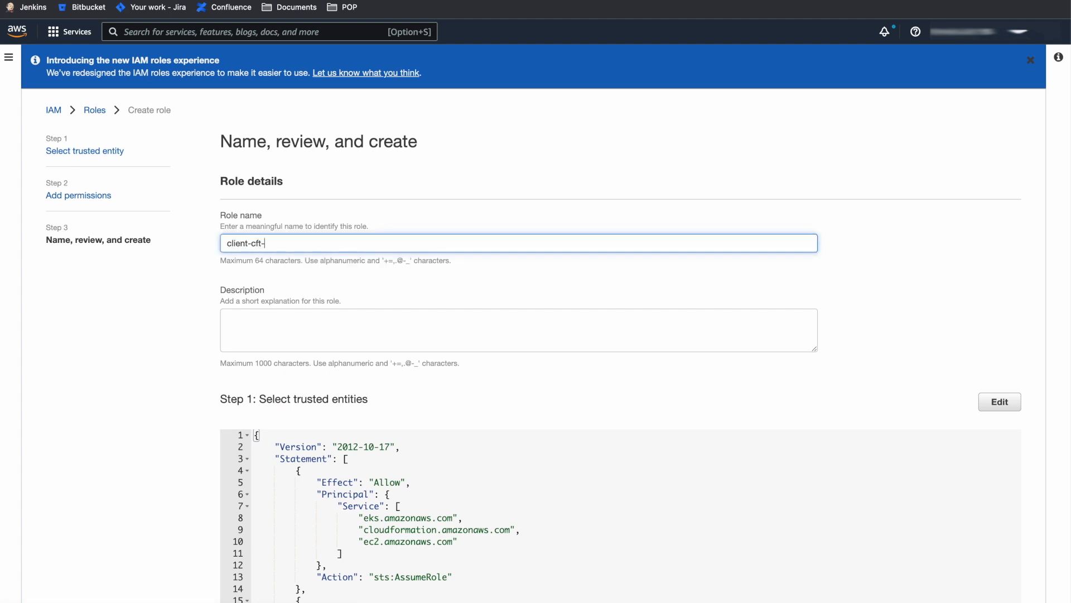
type("role")
triple_click(454, 244)
scroll(604, 469, "down", 7)
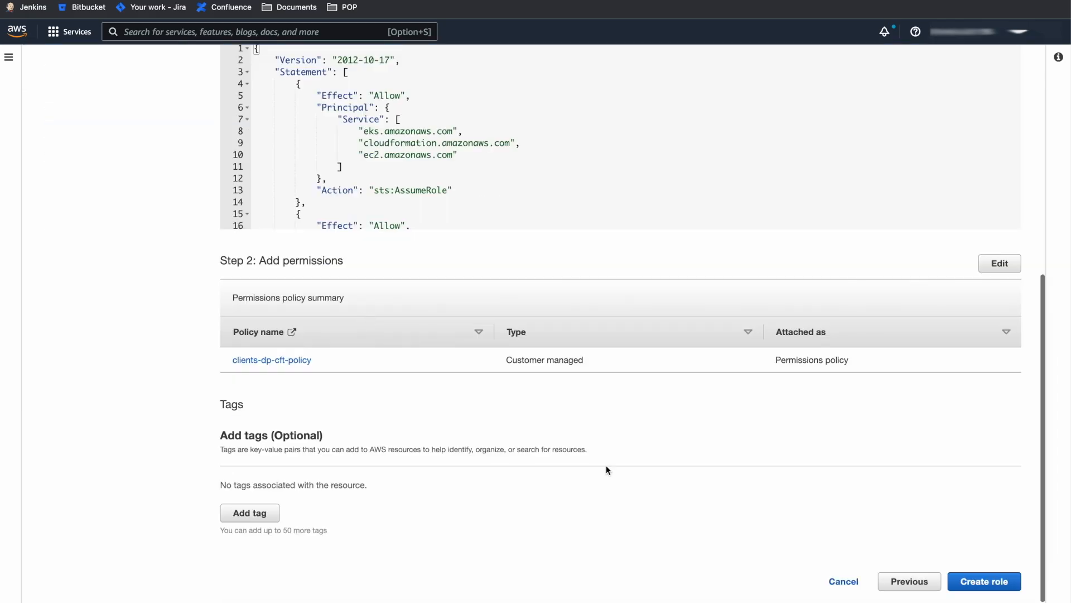
left_click(982, 582)
left_click(678, 365)
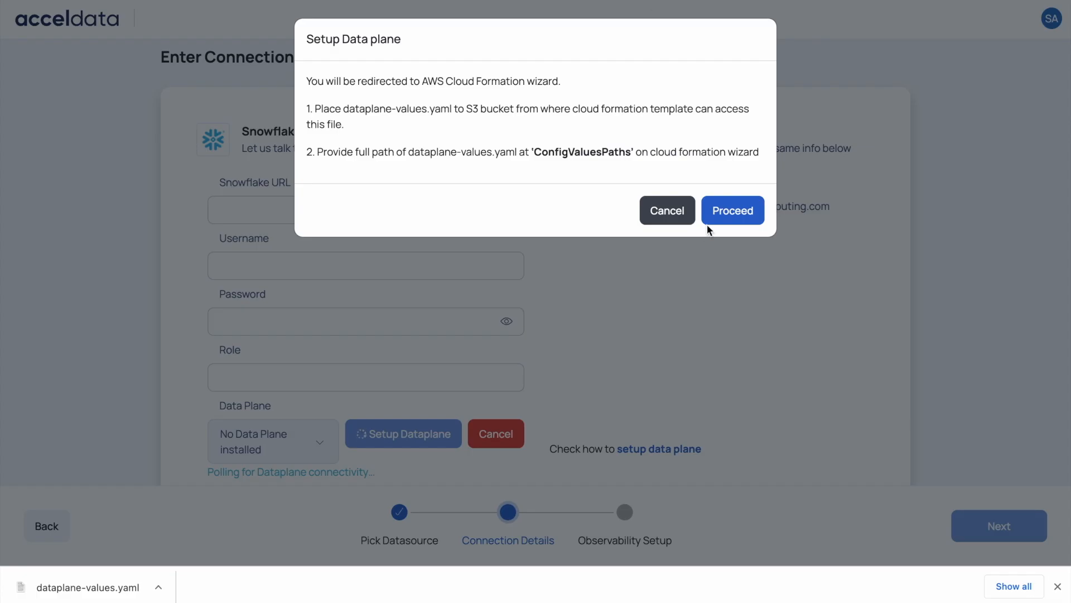
Proceed from the data plane setup to AWS CloudFormation and accept the prefilled data-plane-eks.yaml template from Amazon S3.
left_click(719, 215)
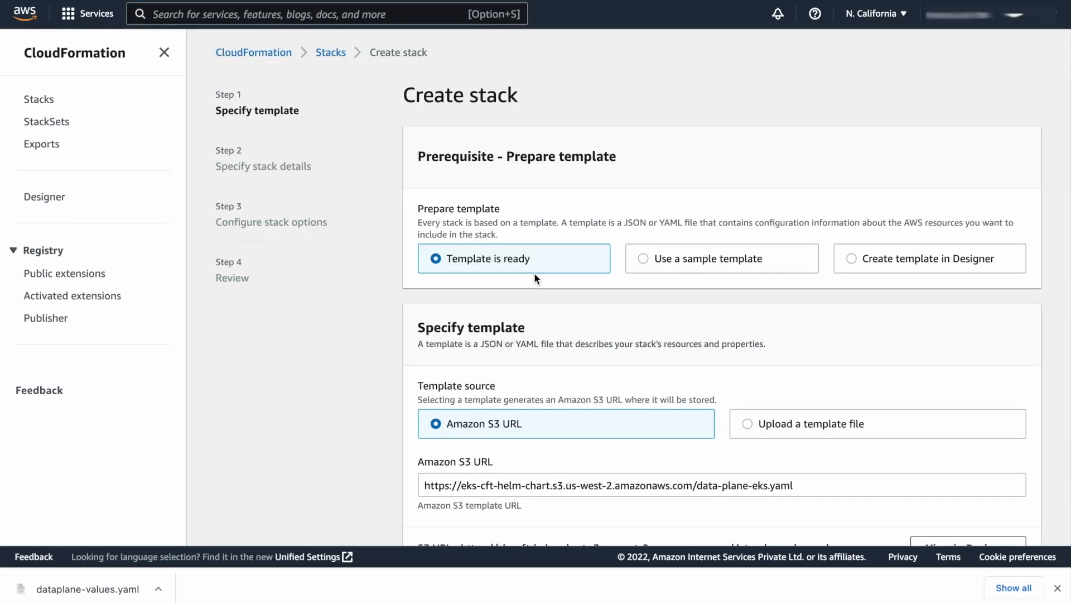
scroll(535, 275, "down", 3)
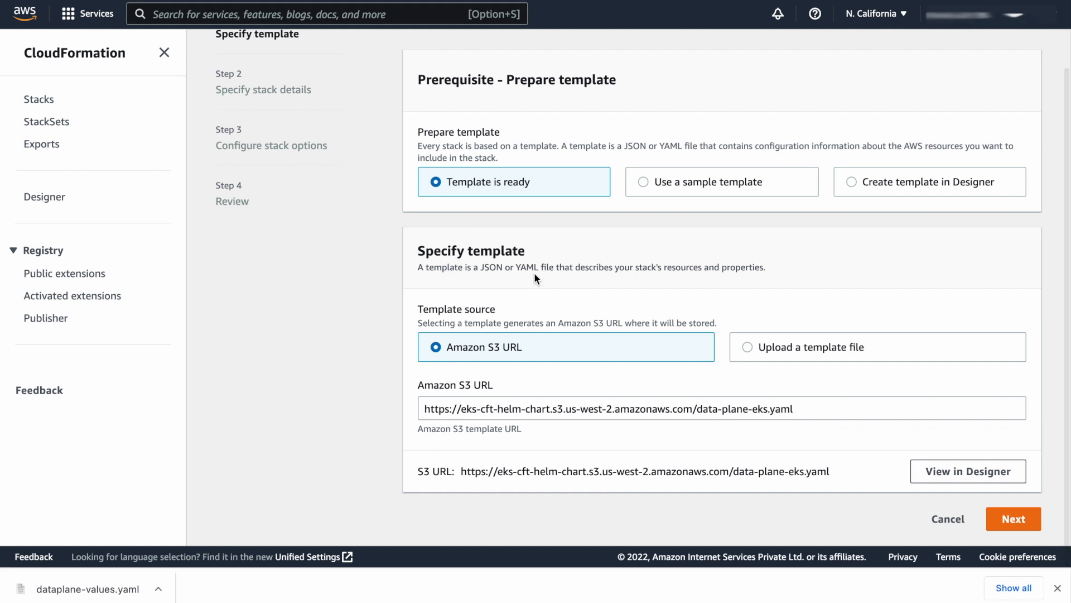
left_click(1010, 519)
Name the stack ABCInc-stack.
type("A")
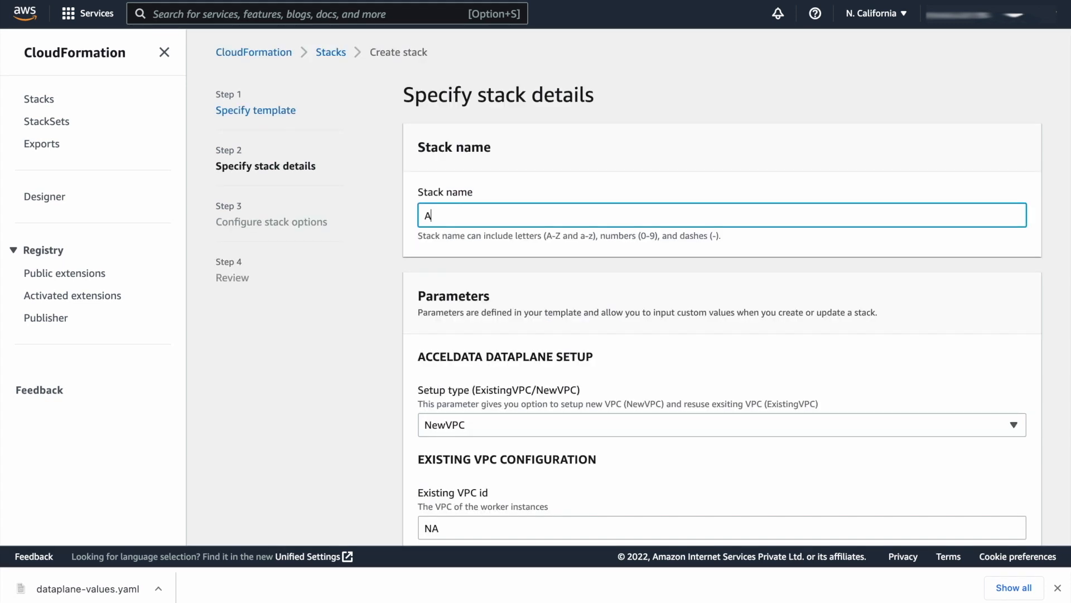
type("BCInc-")
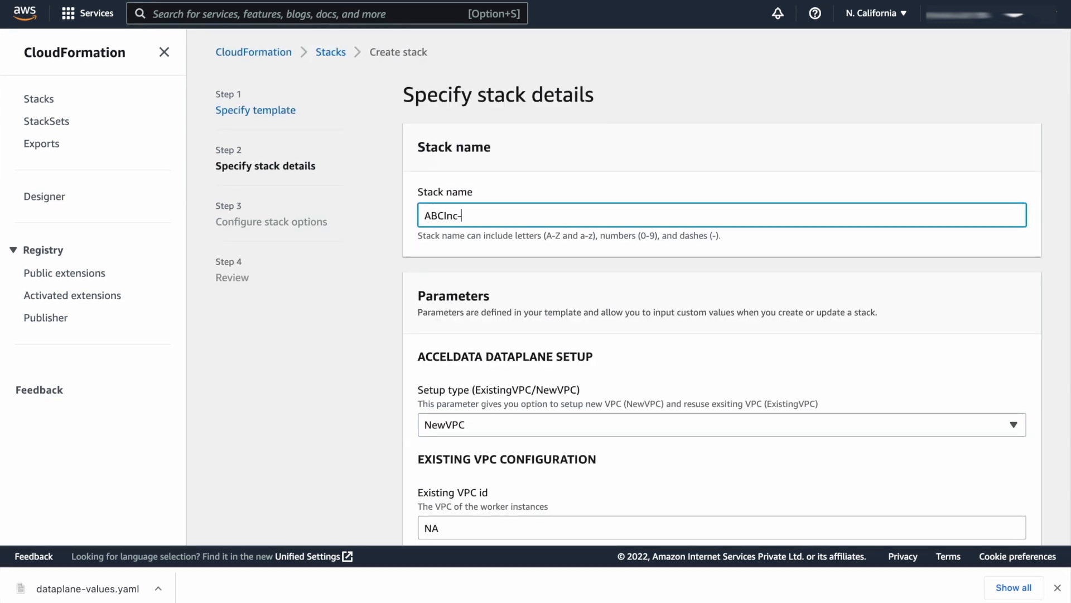
type("stack")
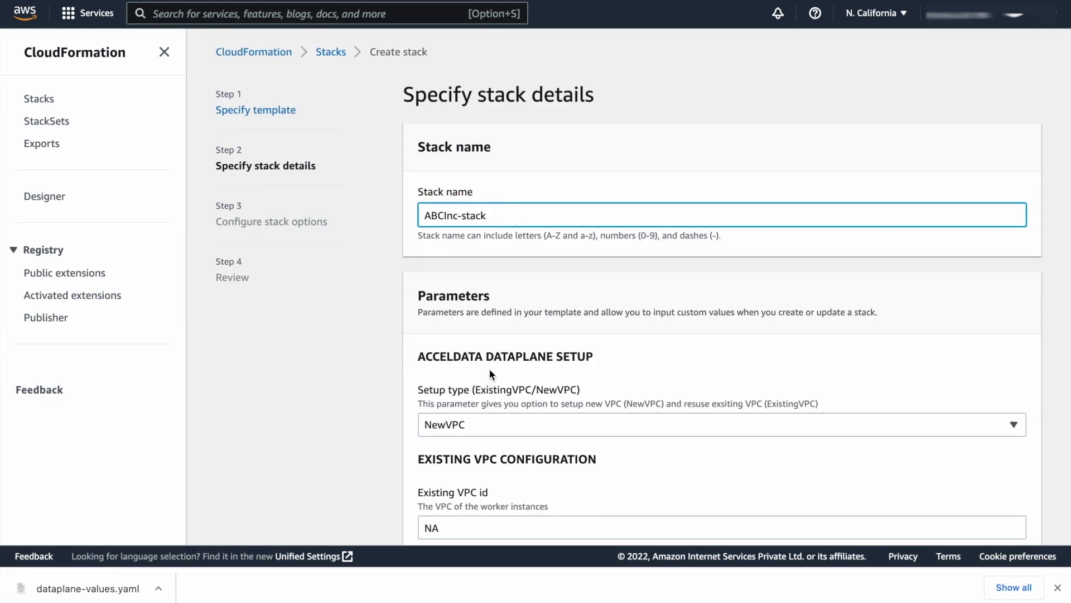
Choose NewVPC as the setup type for the Acceldata data plane.
scroll(490, 370, "down", 3)
scroll(483, 303, "down", 2)
left_click(483, 210)
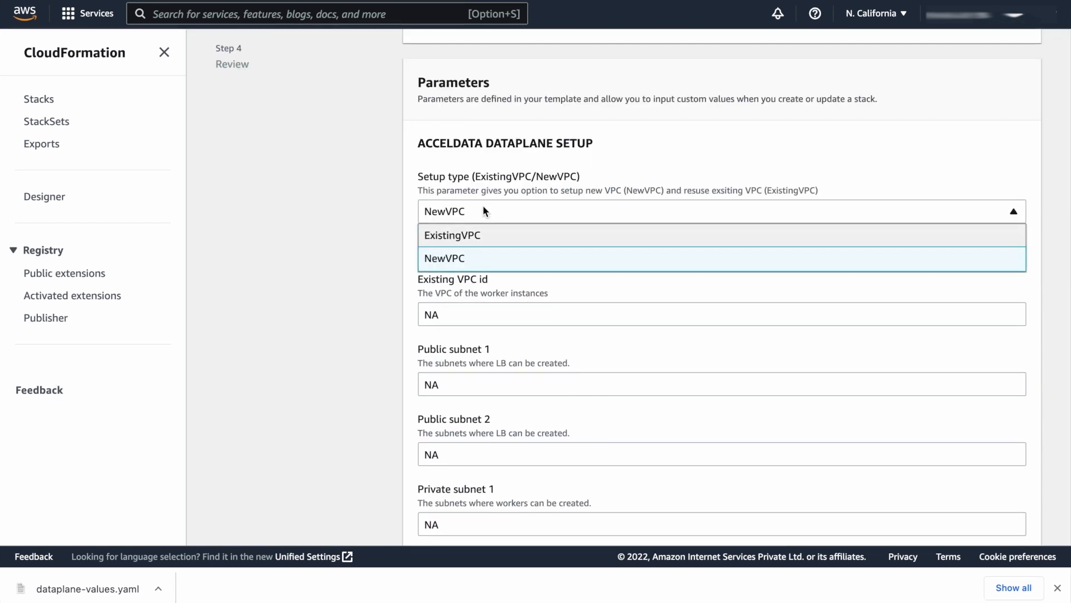
left_click(505, 260)
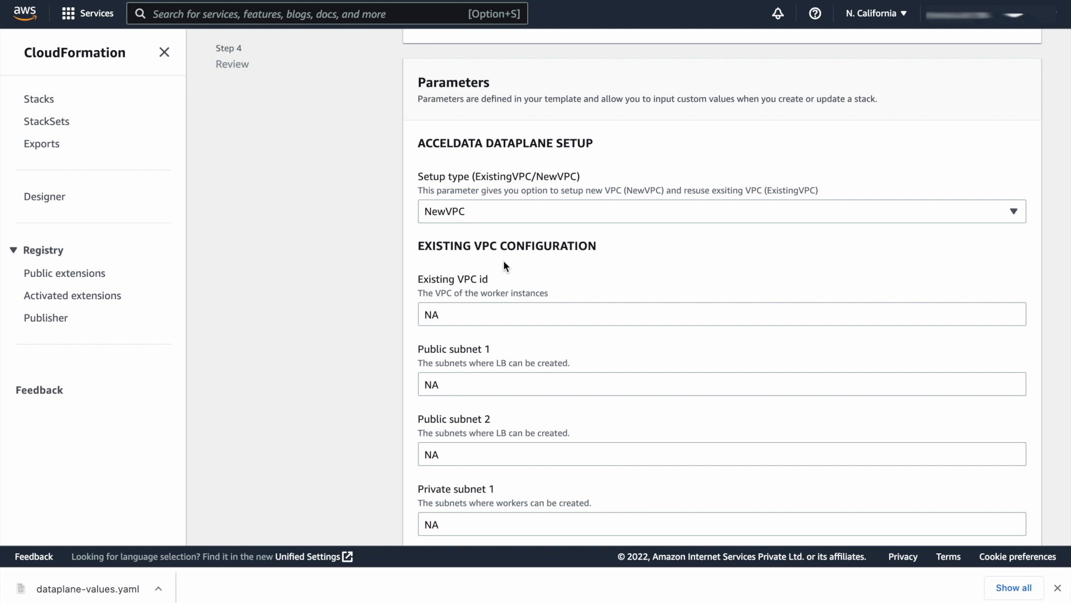
Prefix the EKS cluster name with "abc-" so it reads abc-data-plane-cluster.
scroll(503, 260, "down", 9)
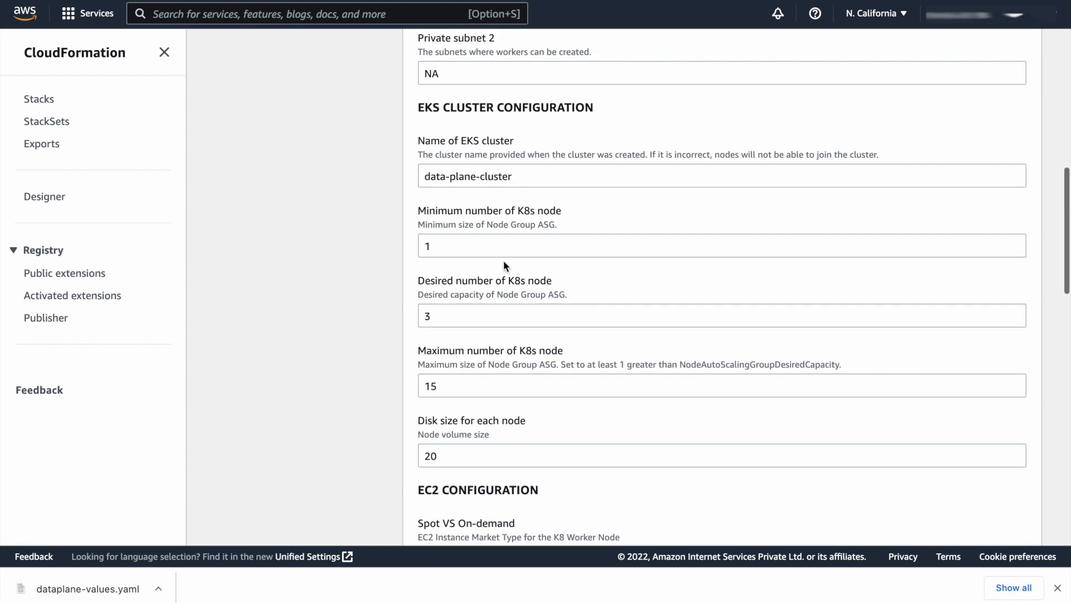
scroll(504, 260, "down", 1)
scroll(504, 261, "up", 1)
left_click(425, 168)
type("abc-")
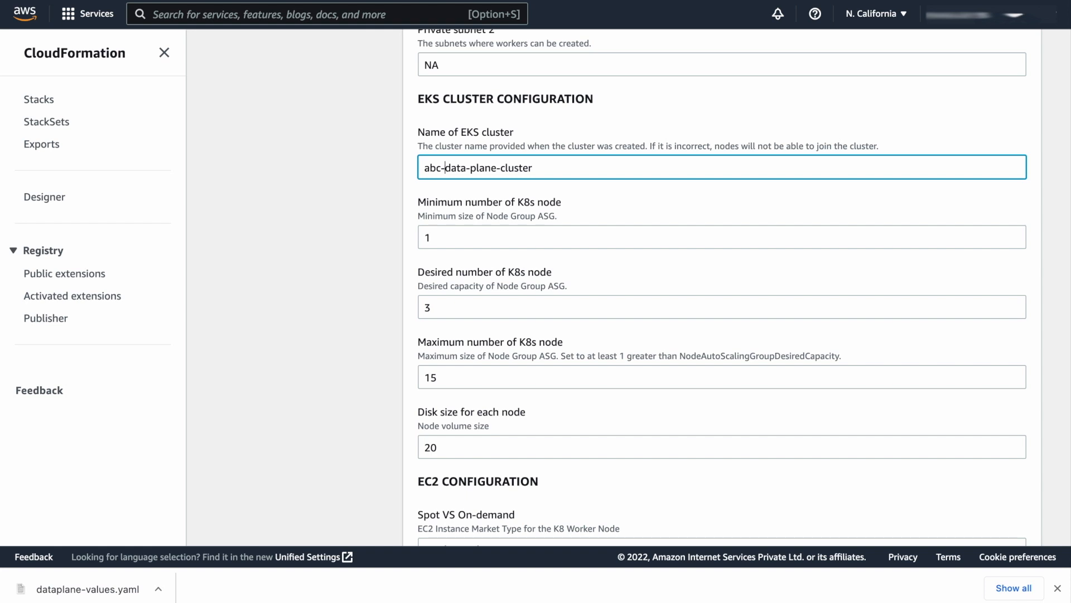
Keep on-demand as the worker nodes' instance market type and c5.xlarge as their EC2 type.
scroll(456, 278, "down", 4)
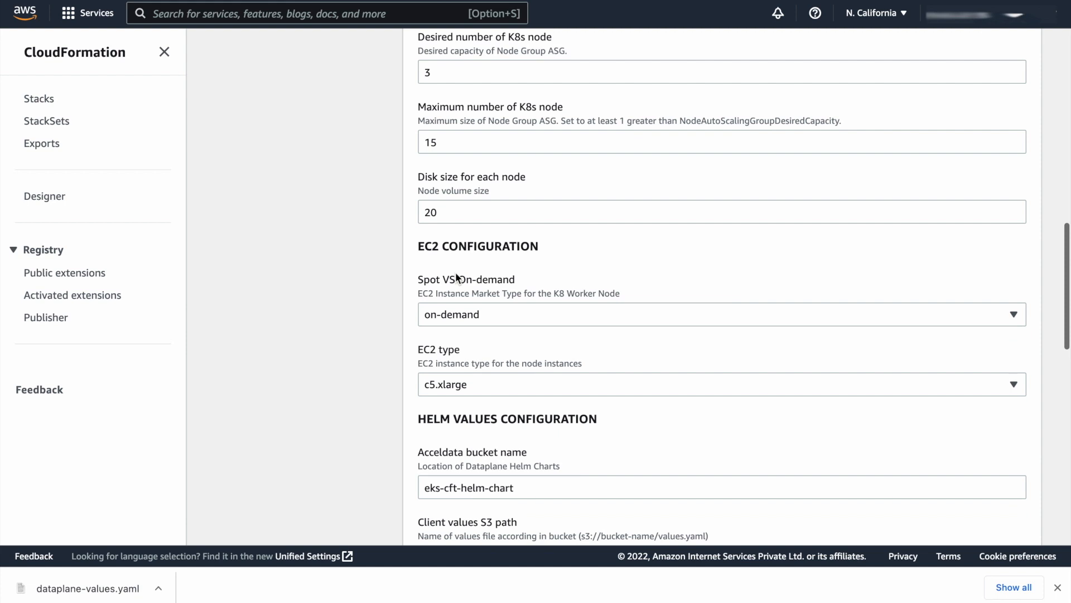
left_click(449, 314)
left_click(443, 334)
scroll(444, 337, "down", 1)
scroll(443, 335, "down", 2)
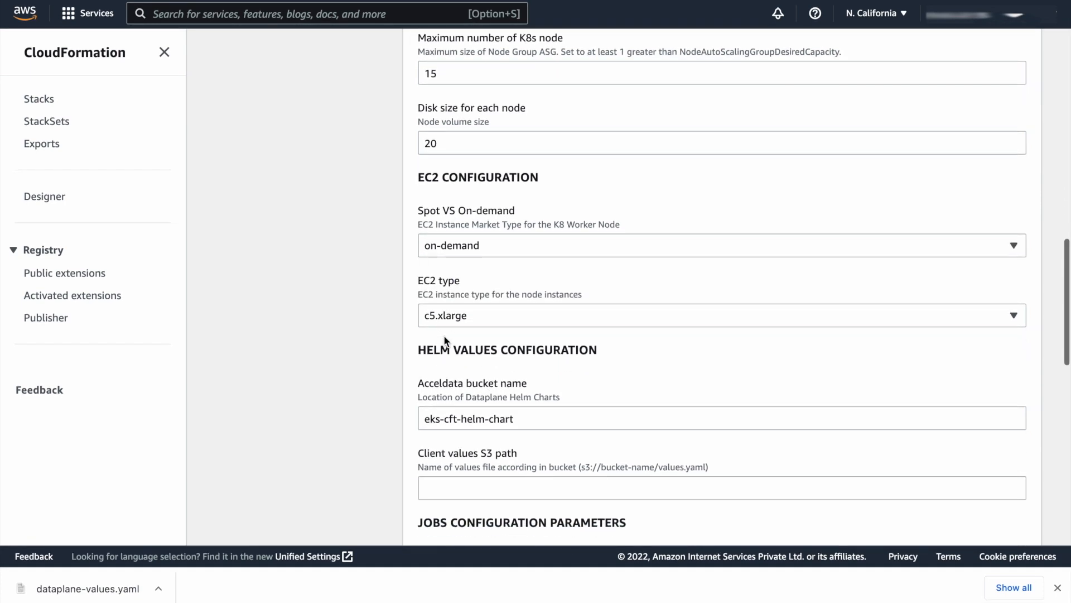
left_click(446, 260)
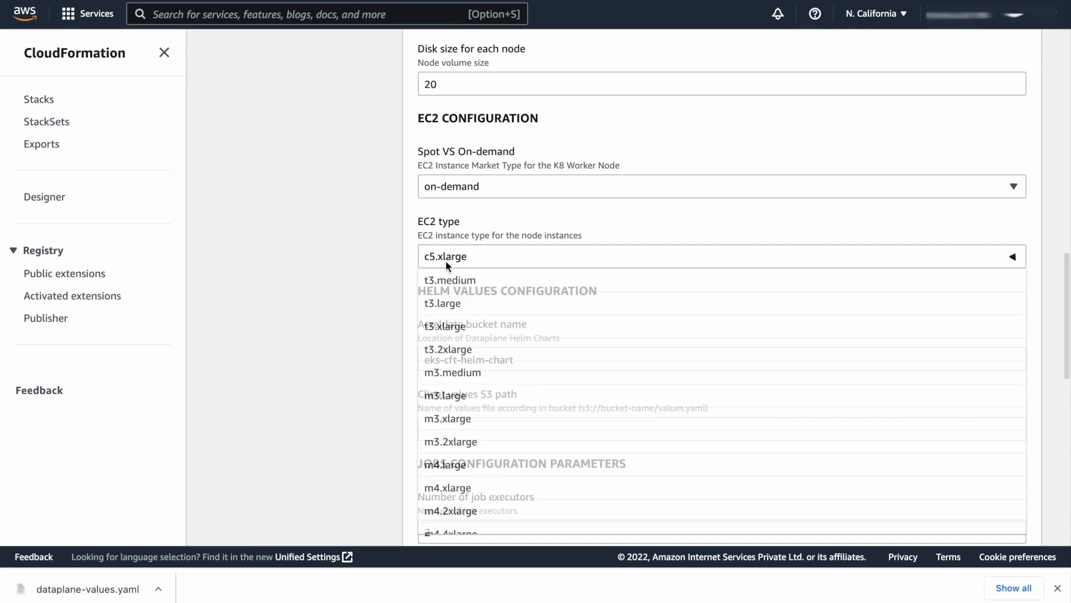
left_click(445, 260)
Paste s3://tanujabucket/dataplane-values.yaml as the client values S3 path.
scroll(453, 364, "down", 1)
scroll(453, 364, "down", 1)
left_click(454, 360)
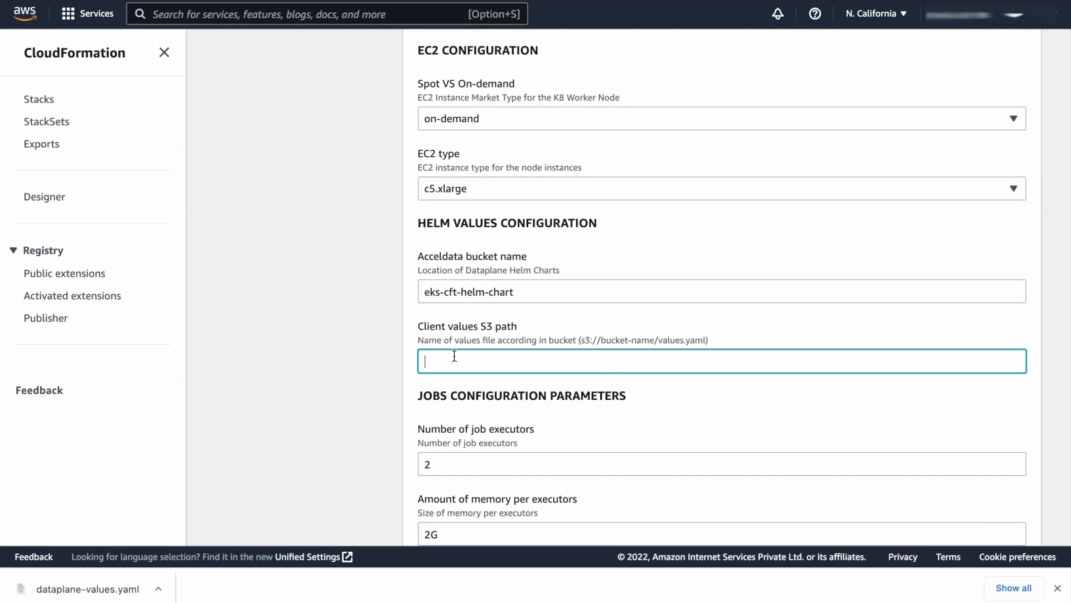
key("super+v")
Set both S3 paths where analysis results are written and read to s3a://testbucketswetha/test.
scroll(454, 356, "down", 3)
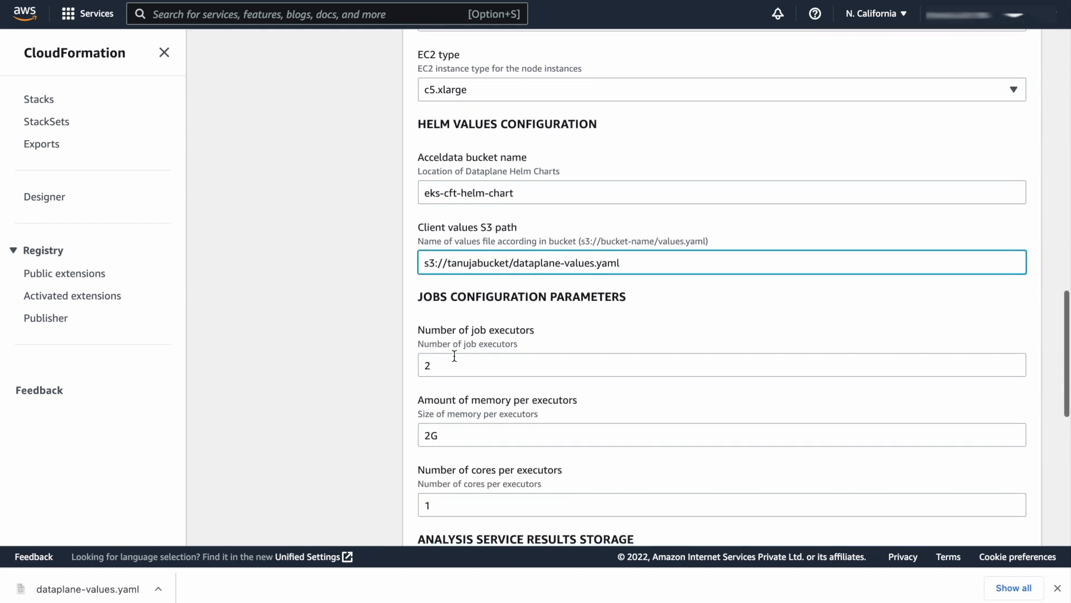
scroll(454, 356, "down", 1)
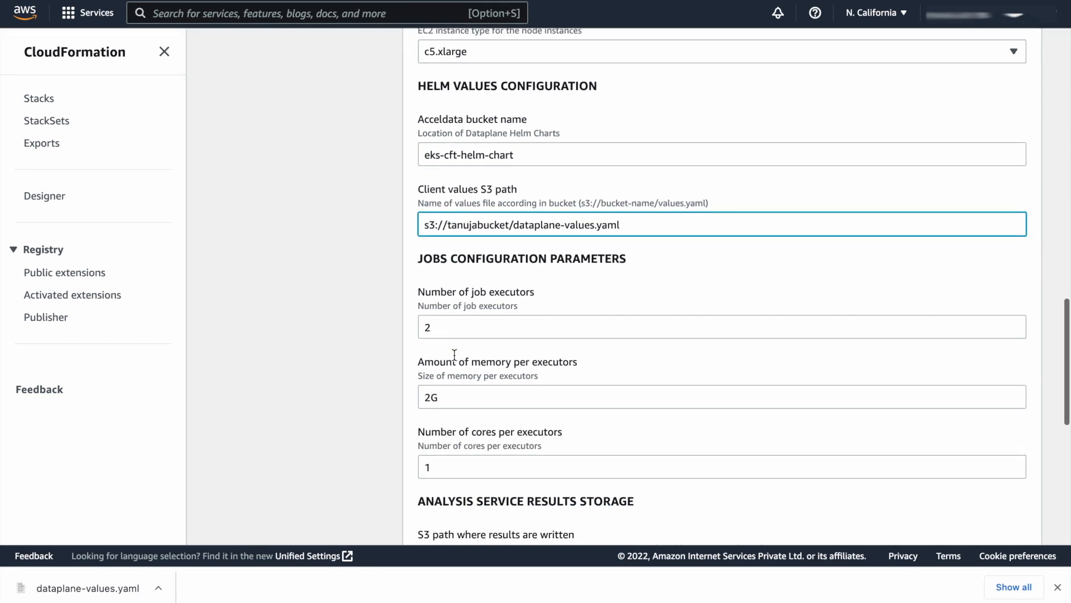
scroll(454, 359, "down", 3)
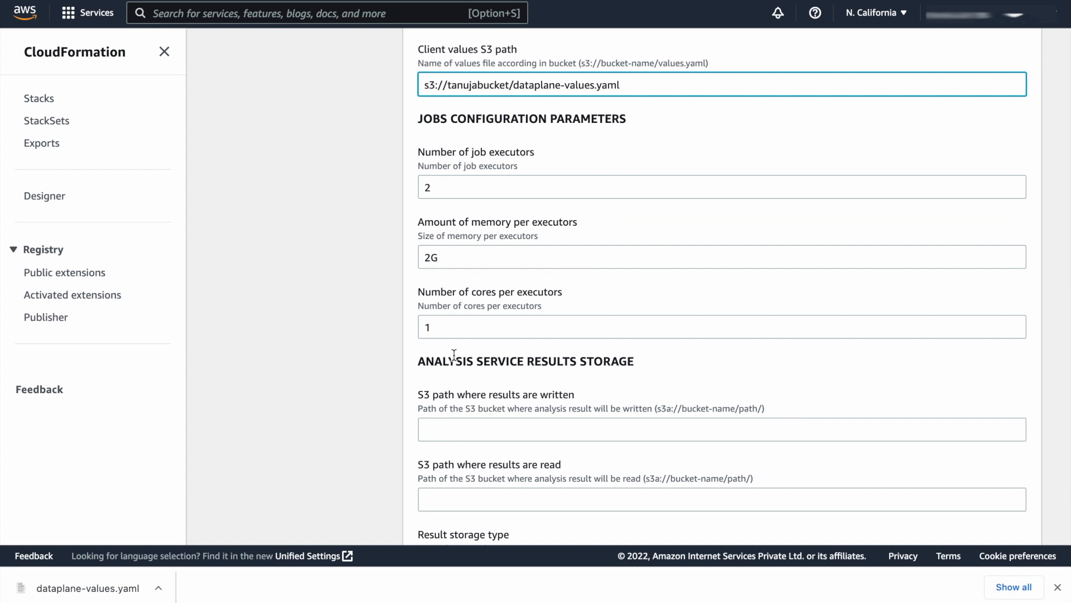
left_click(452, 431)
key("super+v")
scroll(448, 362, "down", 2)
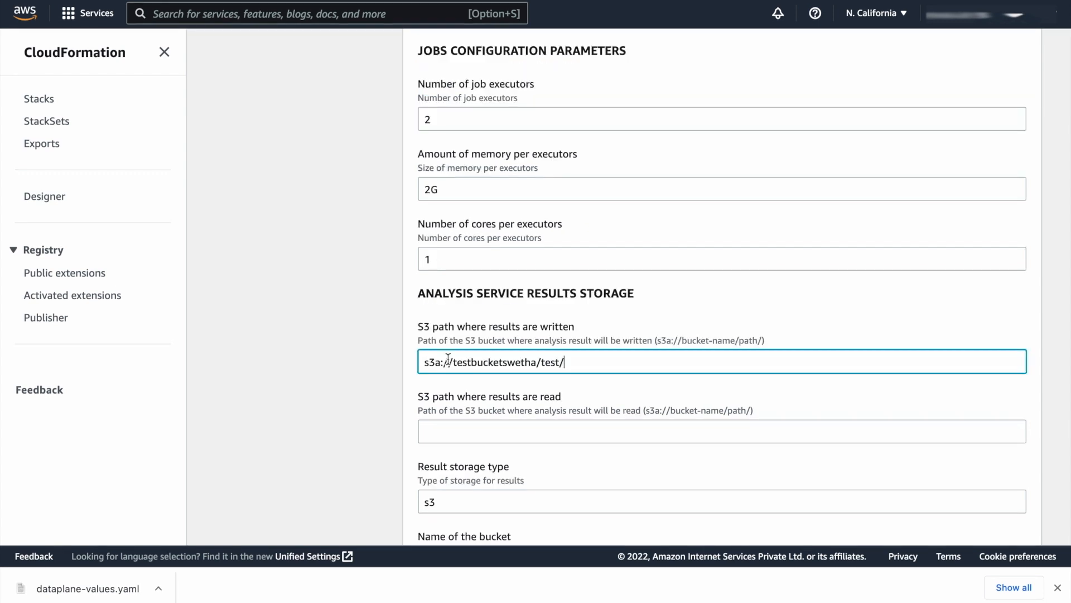
left_click(458, 429)
key("super+v")
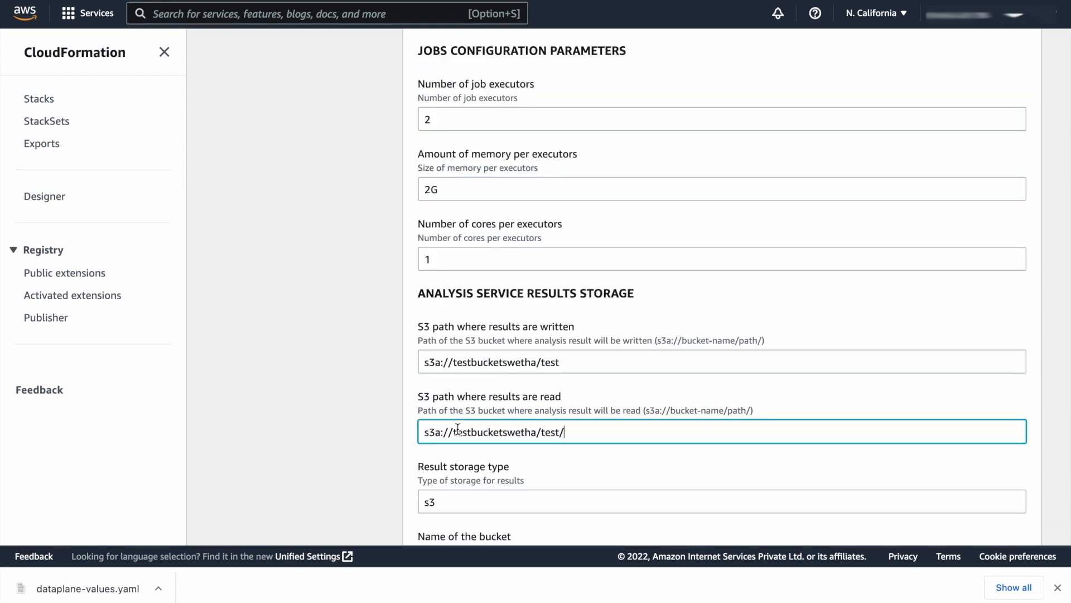
Enter us-west-2 as the name of the results bucket.
key("Tab")
key("Tab")
type("us")
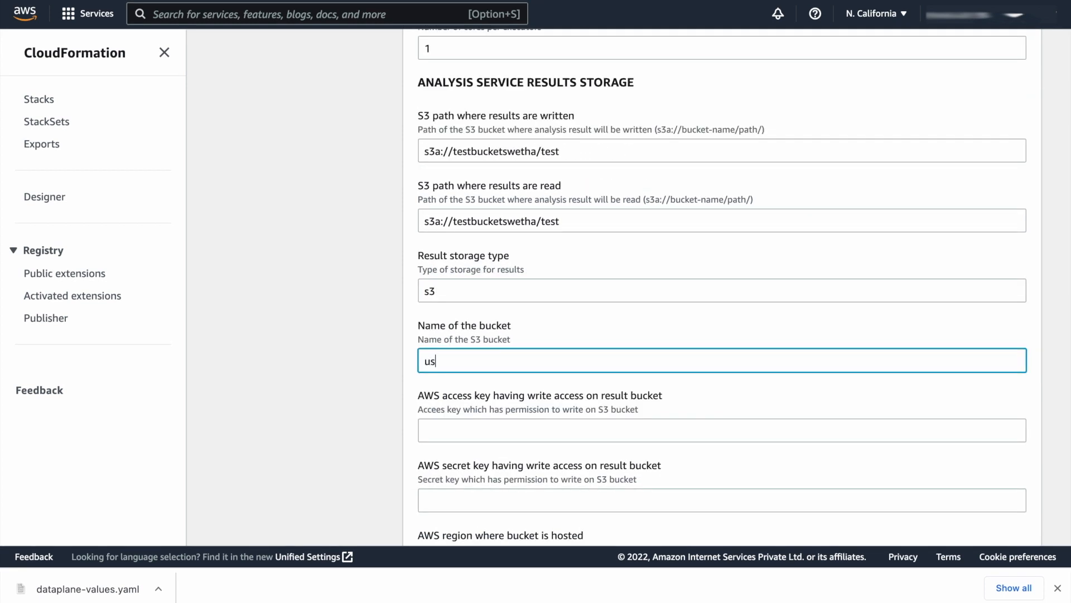
type("-west-2")
Paste the AWS access key and the AWS secret key that have write access on the result bucket.
left_click(491, 429)
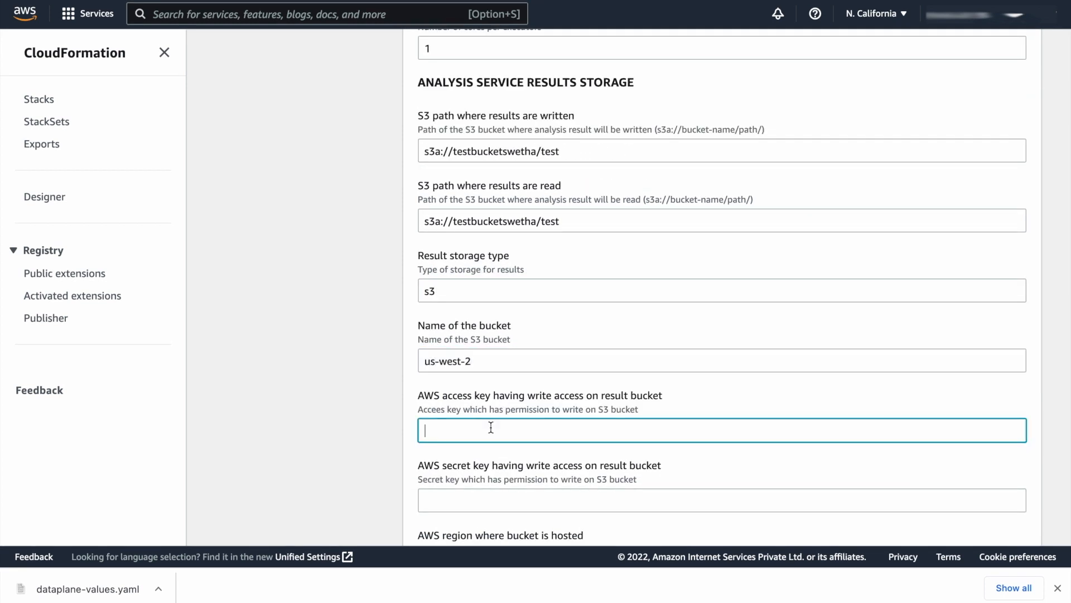
key("super+v")
scroll(491, 427, "down", 2)
left_click(484, 394)
key("super+v")
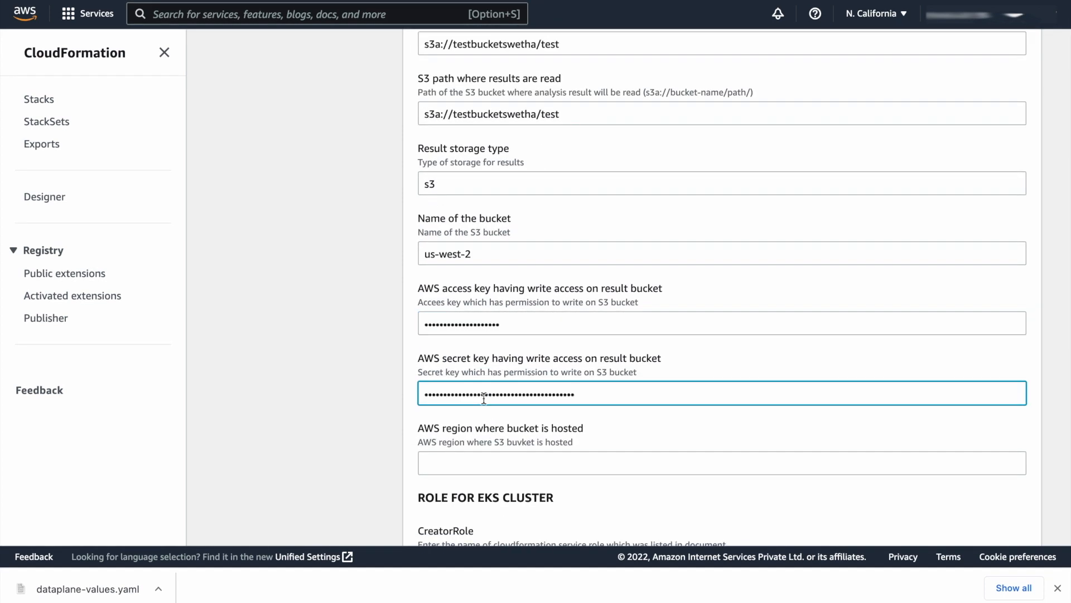
Move us-west-2 from the bucket name to the AWS region where the bucket is hosted.
scroll(485, 393, "down", 2)
triple_click(485, 169)
key("super+x")
left_click(491, 383)
key("super+v")
Set the name of the S3 results bucket to testbucketswetha.
left_click(474, 165)
scroll(471, 165, "up", 2)
type("testbuck")
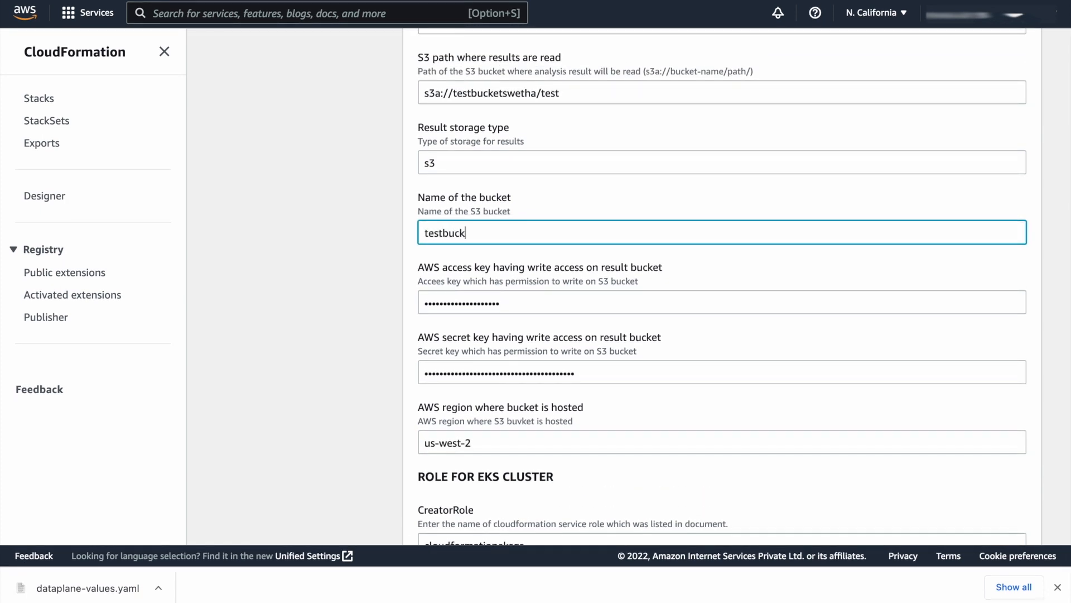
type("etswetha")
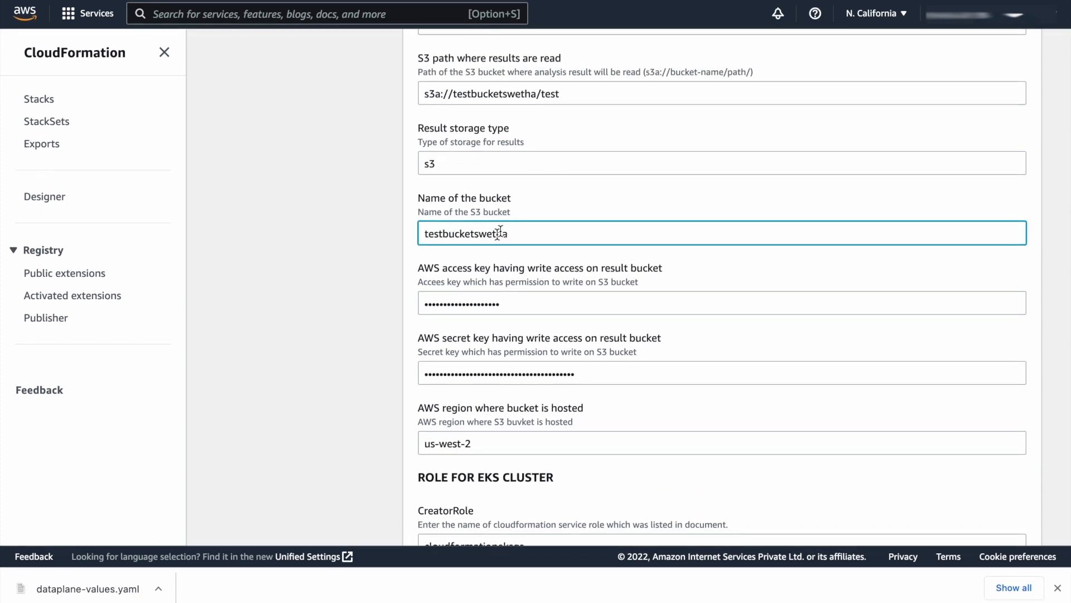
Proceed to the stack options and choose cloudformationeksqs as the IAM role for CloudFormation.
scroll(564, 282, "down", 3)
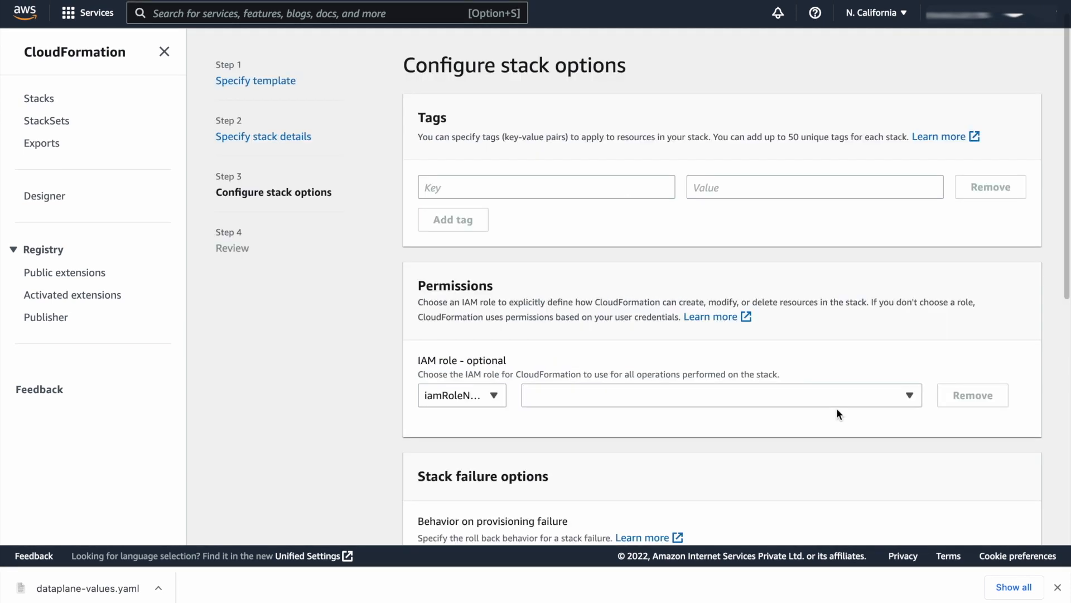
left_click(494, 395)
left_click(558, 395)
left_click(580, 465)
Examine the stack failure options and the advanced rollback, notification and stack creation settings.
scroll(583, 474, "down", 5)
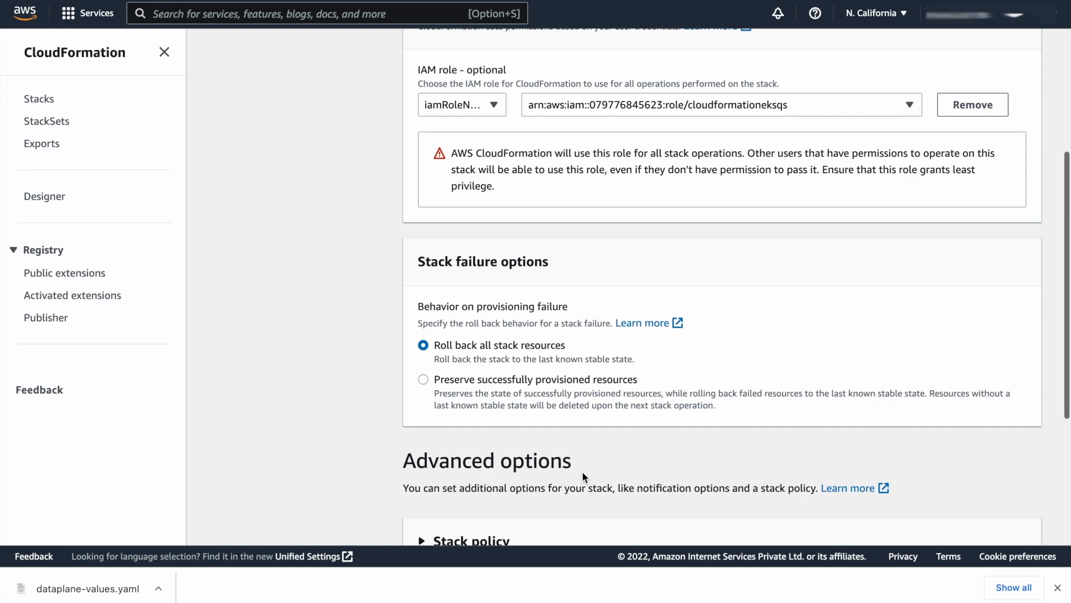
scroll(583, 477, "down", 5)
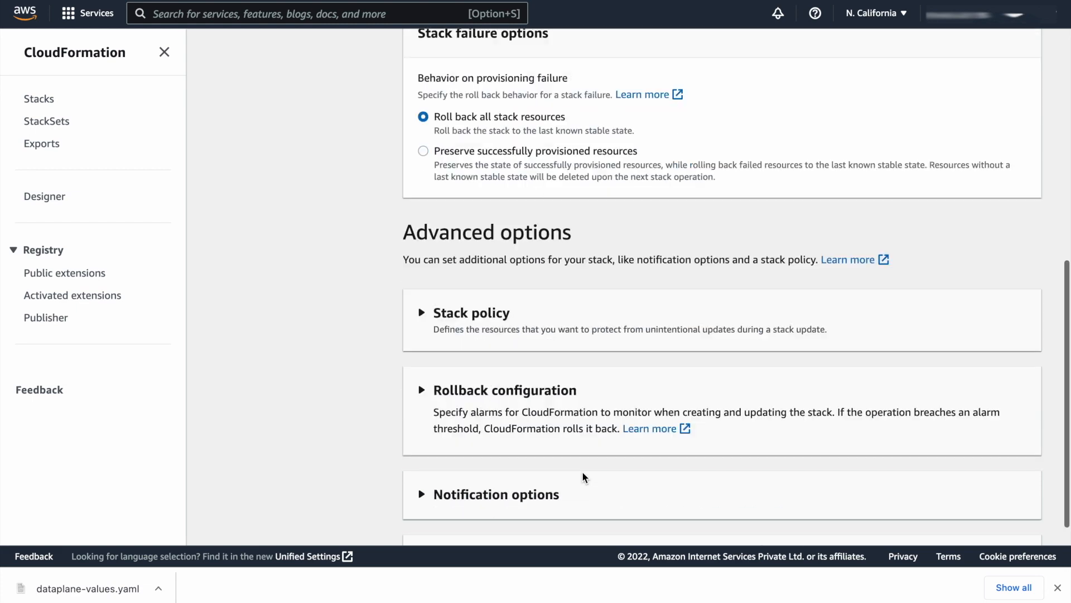
left_click(421, 234)
left_click(421, 234)
left_click(423, 313)
scroll(424, 324, "down", 4)
left_click(423, 416)
scroll(424, 429, "down", 2)
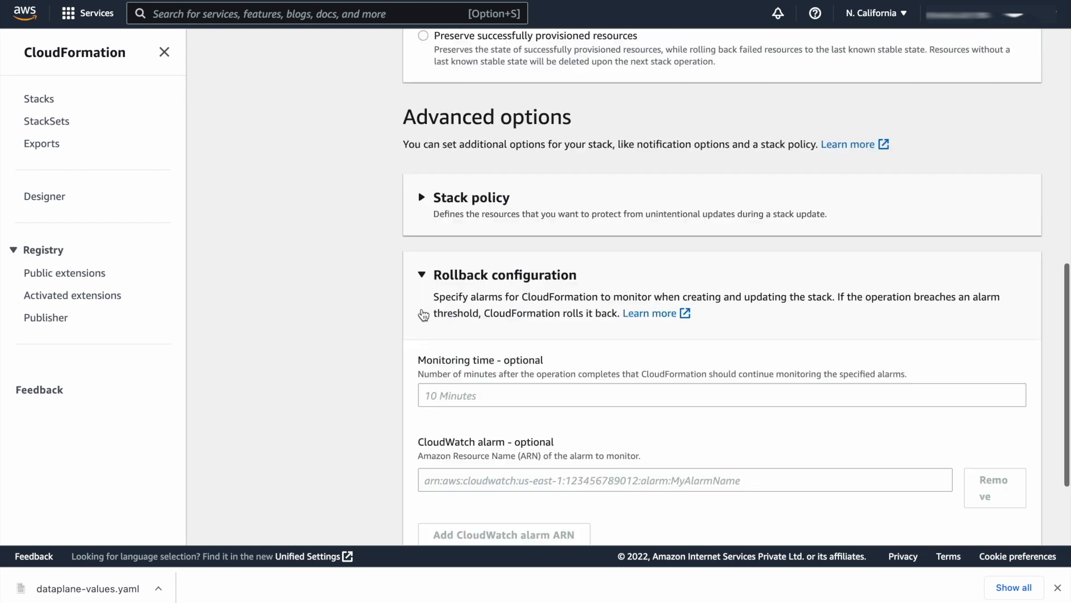
left_click(423, 481)
scroll(426, 485, "down", 3)
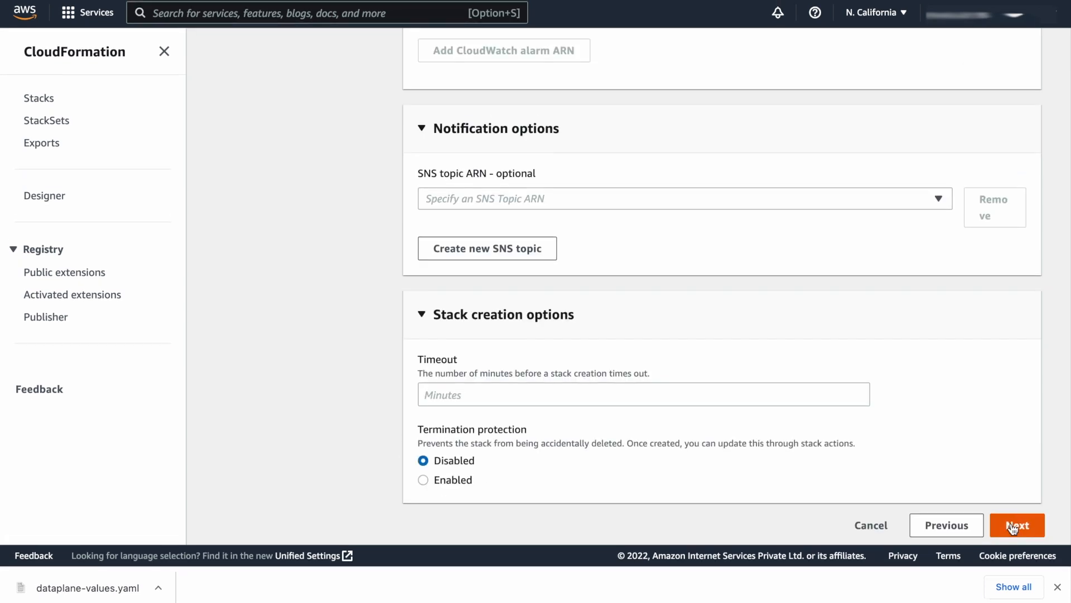
Go through the stack review, acknowledge that CloudFormation might create IAM resources, and create the stack.
left_click(1014, 526)
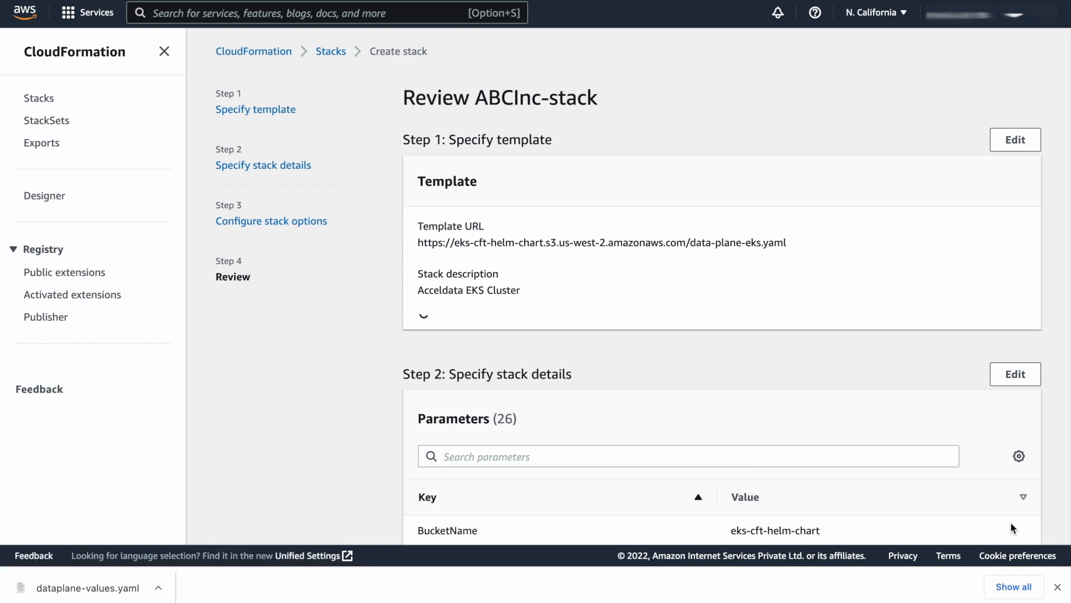
scroll(504, 258, "down", 5)
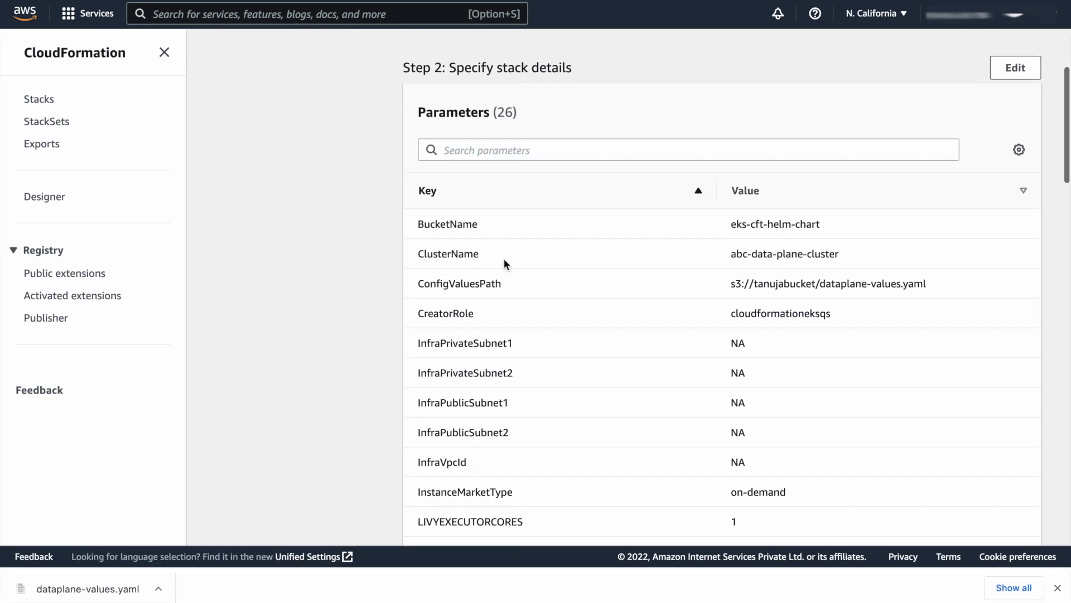
scroll(895, 246, "down", 12)
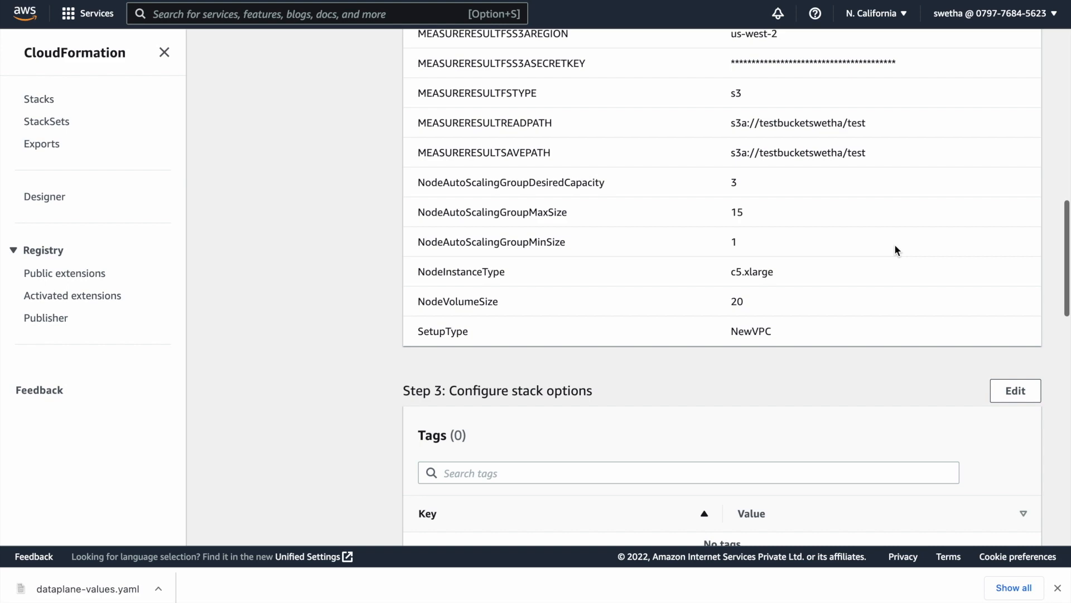
scroll(895, 246, "down", 14)
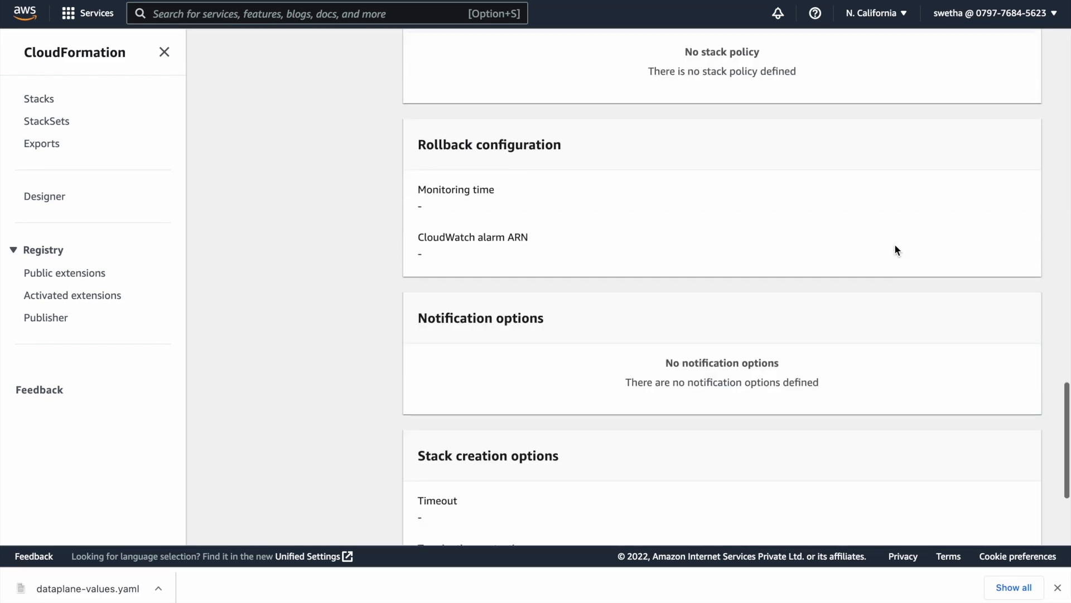
scroll(895, 247, "down", 6)
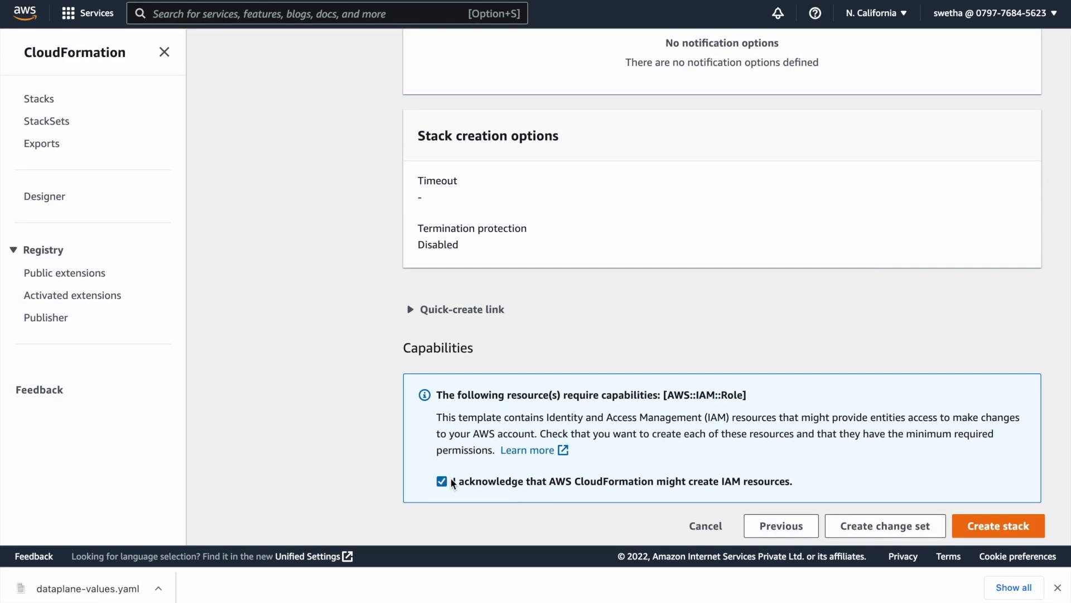
left_click(975, 522)
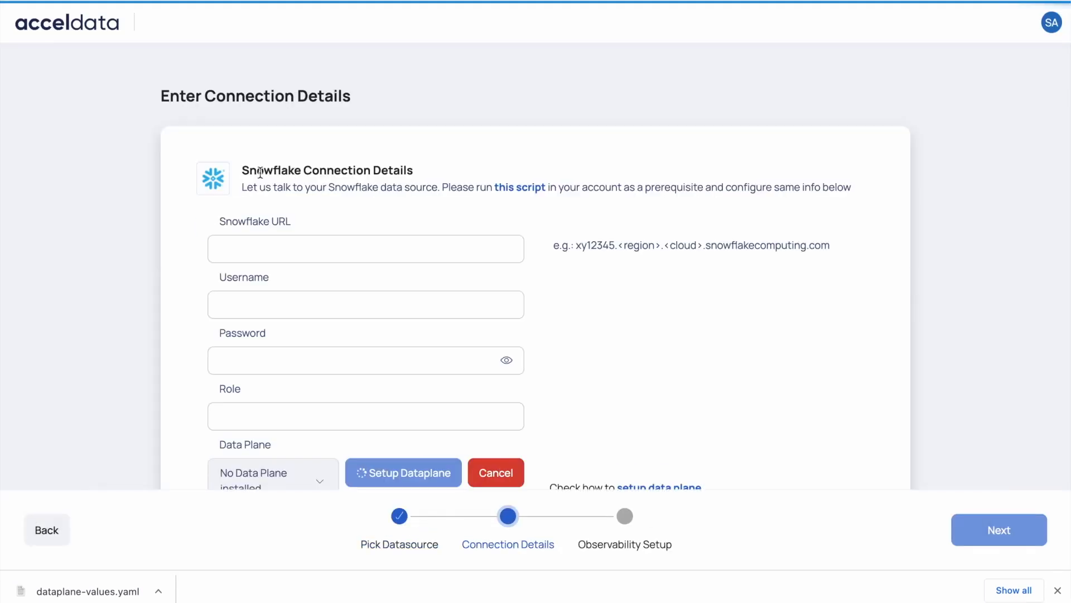
In Acceldata, select torch2 as the data plane and fill in the Snowflake URL, username and account password.
scroll(343, 274, "down", 2)
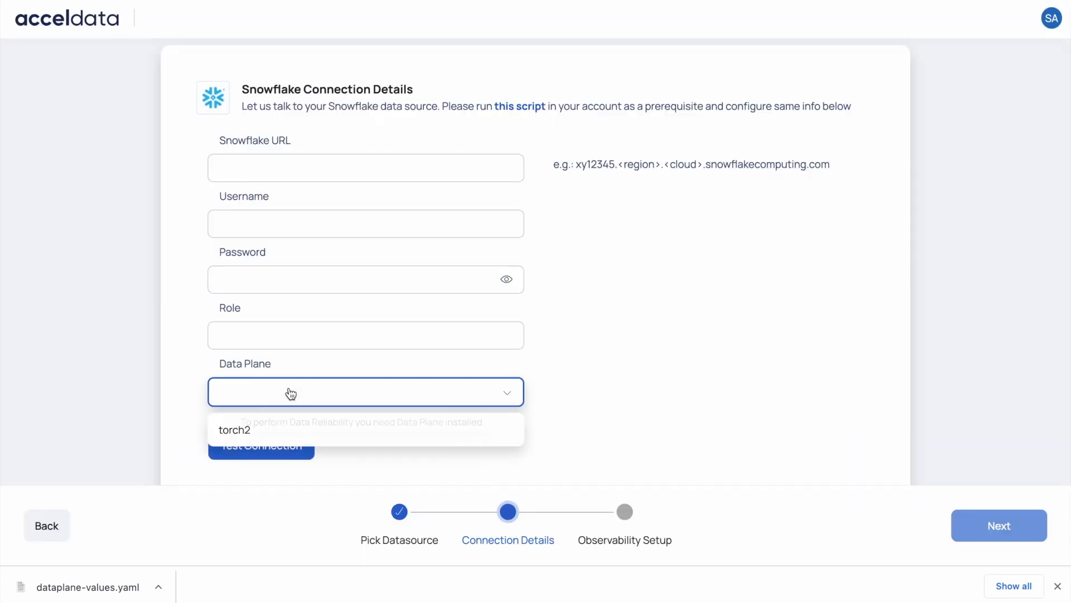
left_click(270, 434)
left_click(349, 169)
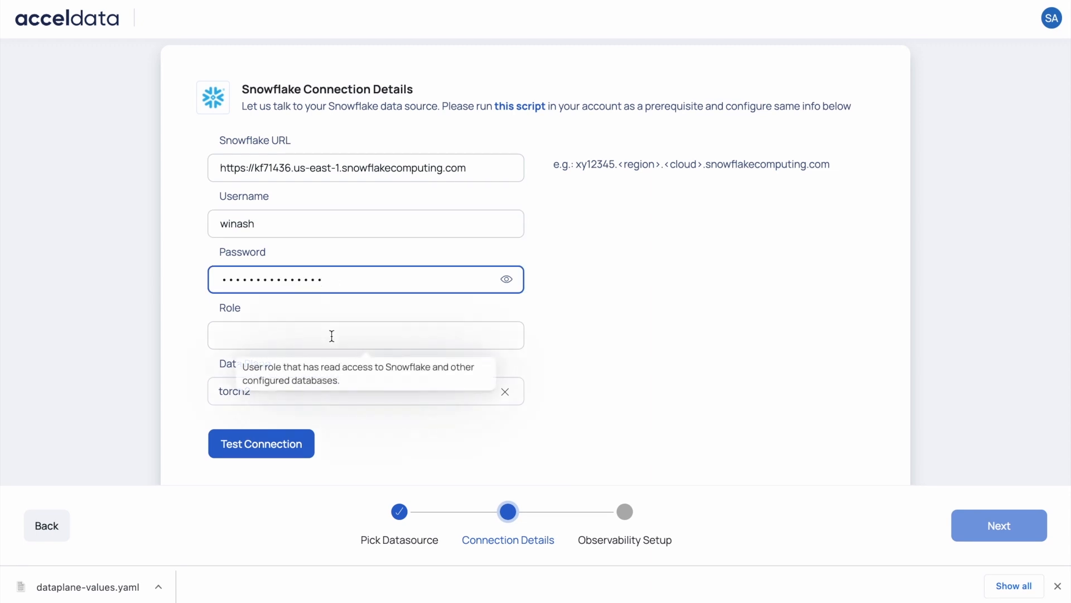
Set the Snowflake role to ACCOUNTADMIN and test the connection.
left_click(332, 335)
type("ACCOUNTADMIN")
left_click(290, 451)
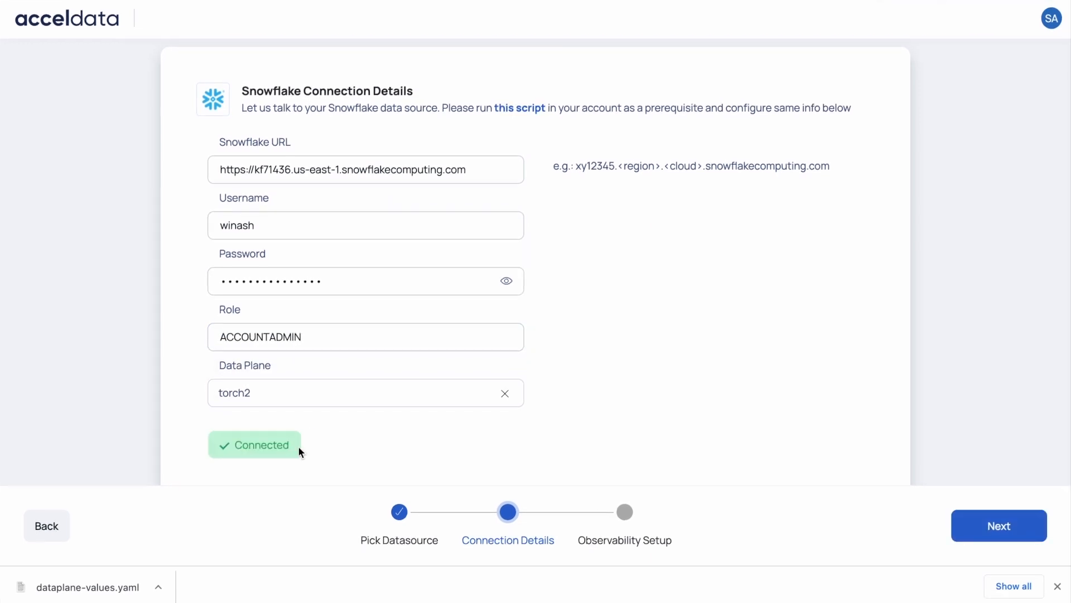
Continue to the observability setup and configure Compute Observability with warehouse COMPUTE_WH and a cost per credit of 3.
left_click(961, 534)
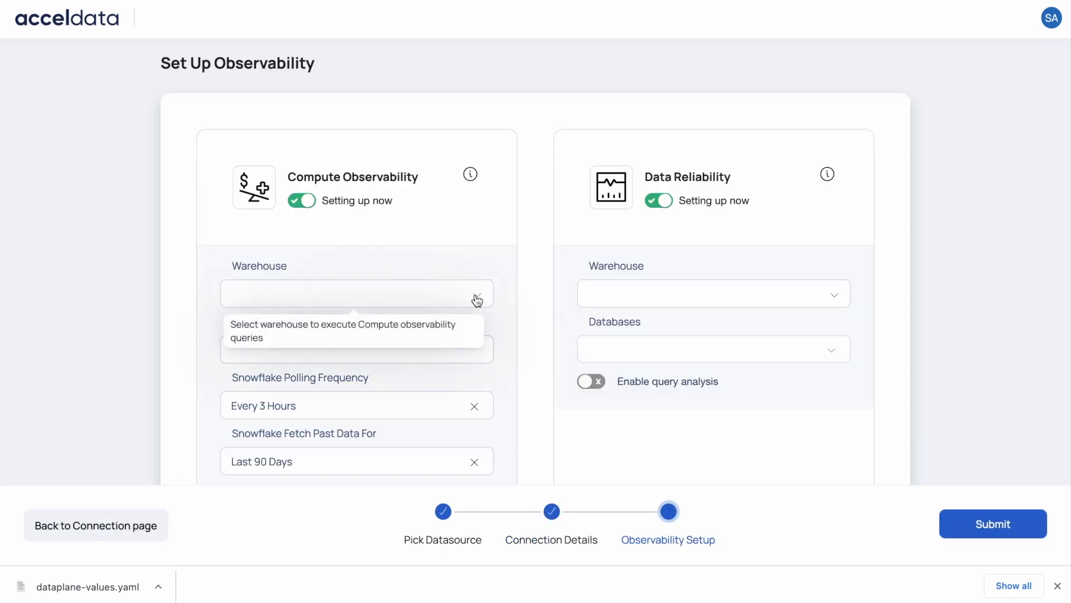
left_click(478, 300)
scroll(385, 383, "down", 2)
scroll(385, 381, "up", 1)
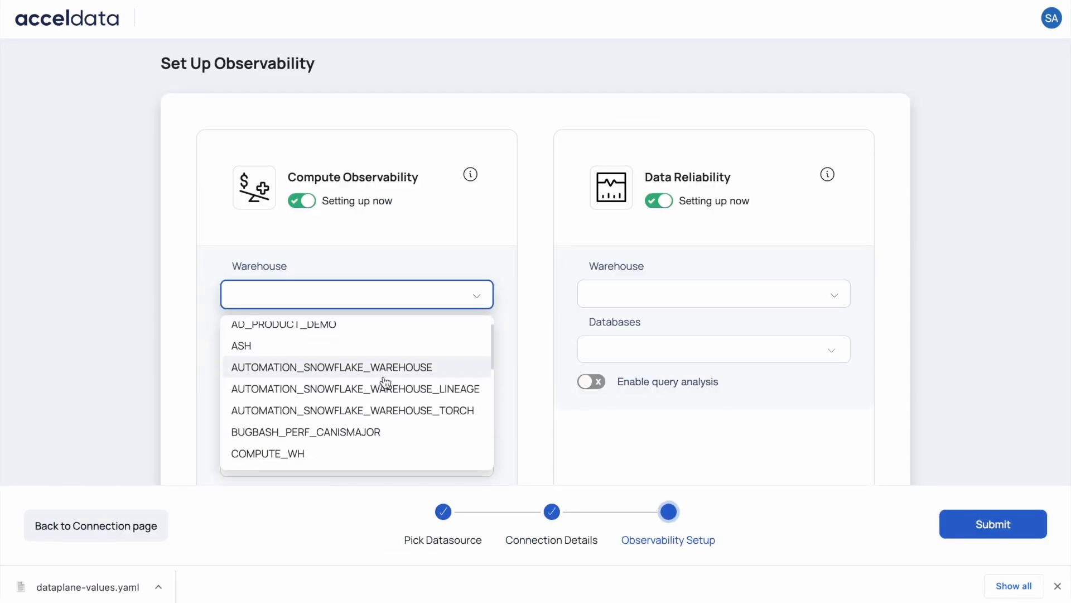
scroll(383, 378, "down", 1)
left_click(296, 431)
left_click(296, 349)
type("3")
Configure Data Reliability with warehouse COMPUTE_WH and the SNOWFLAKE_SAMPLE_DATA database.
left_click(681, 294)
scroll(677, 385, "down", 2)
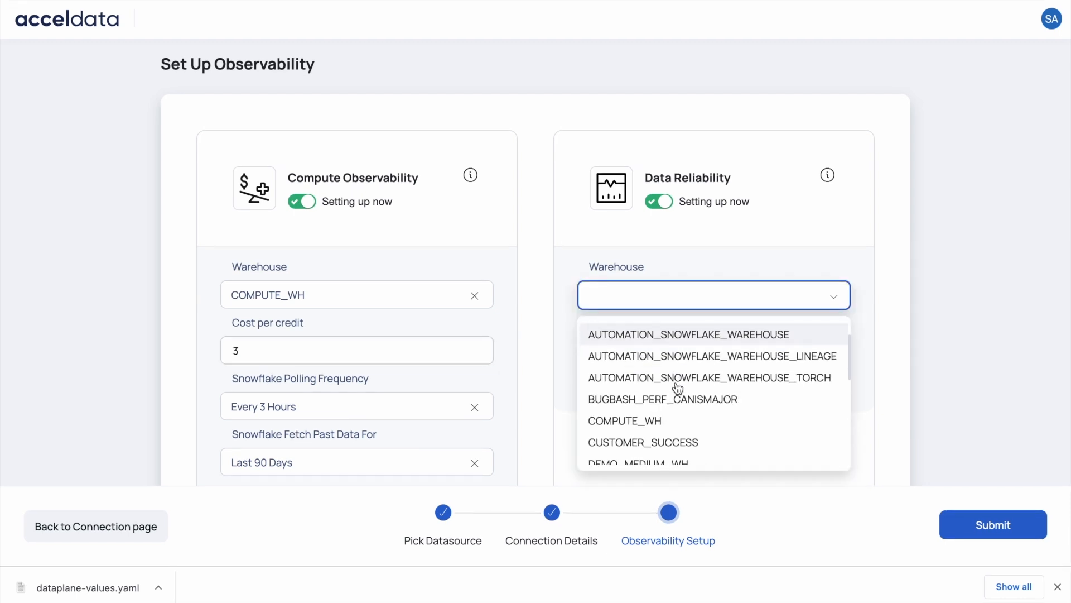
left_click(661, 427)
left_click(674, 350)
type("Sno")
left_click(595, 461)
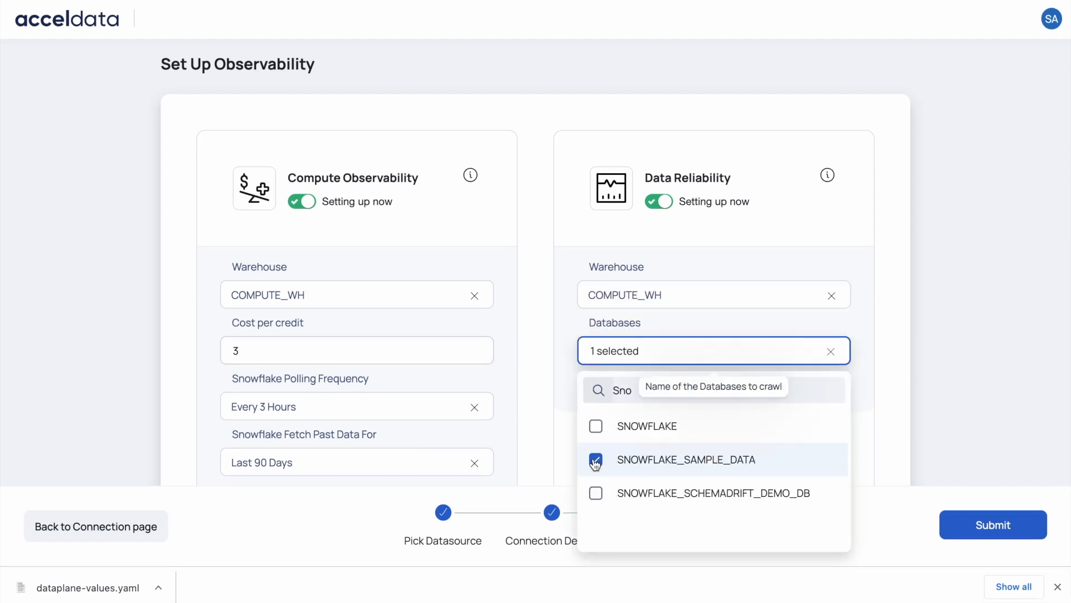
left_click(874, 411)
Enable query analysis for Data Reliability, submit the Snowflake configuration and go to the data sources.
left_click(590, 383)
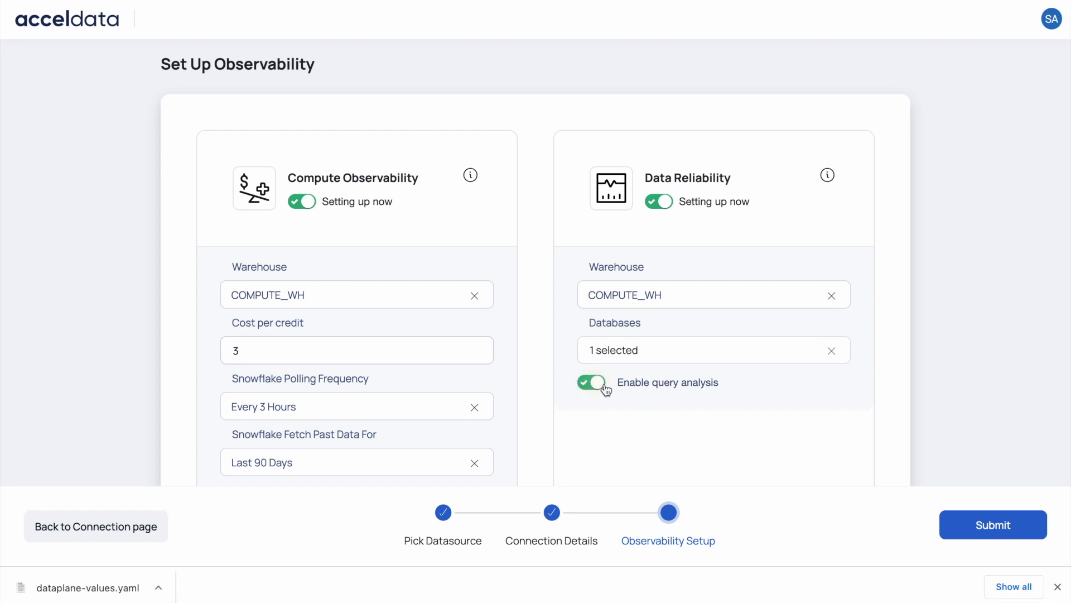
left_click(988, 529)
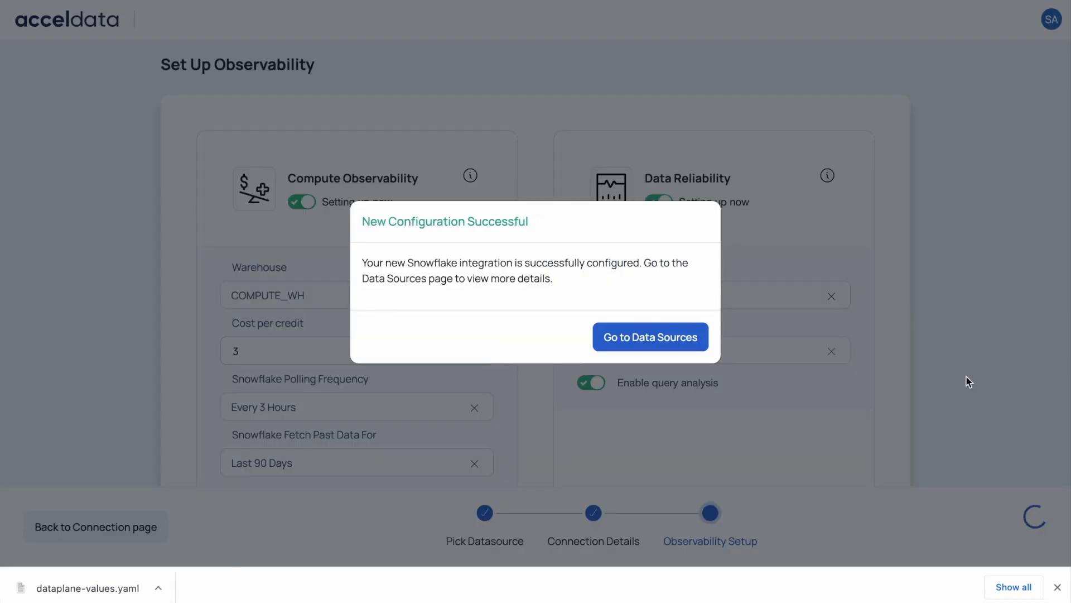
left_click(640, 342)
Name the new data source with a first name followed by "datasource", describe it as "this is a test connection" and finish.
type("tanujadatasource")
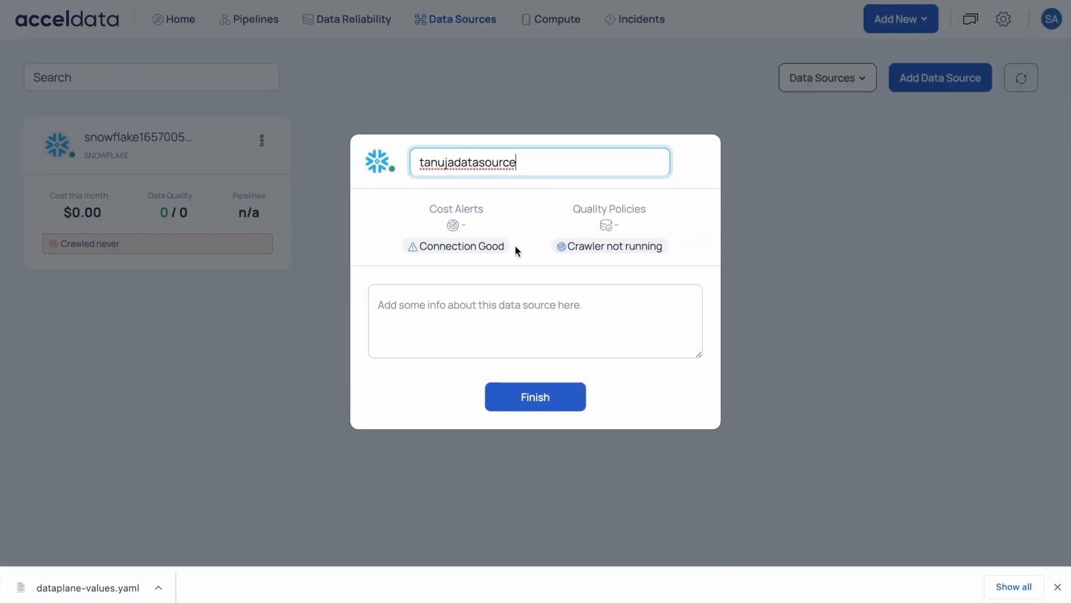
left_click(482, 308)
type("this is a test")
type(" connection")
left_click(544, 399)
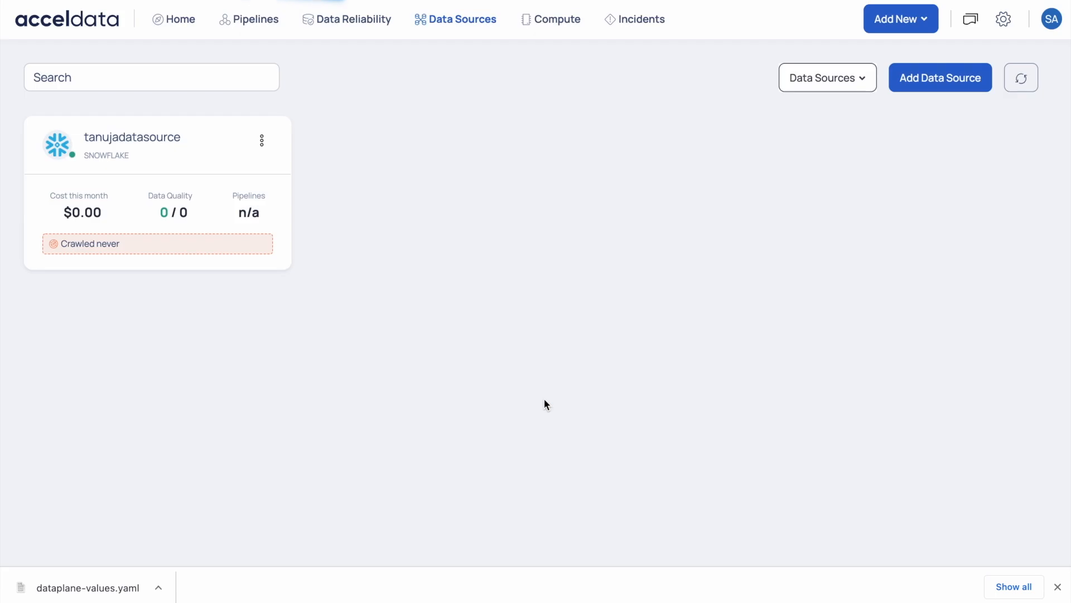
Start the crawler for the new Snowflake data source and show its available actions again.
left_click(262, 142)
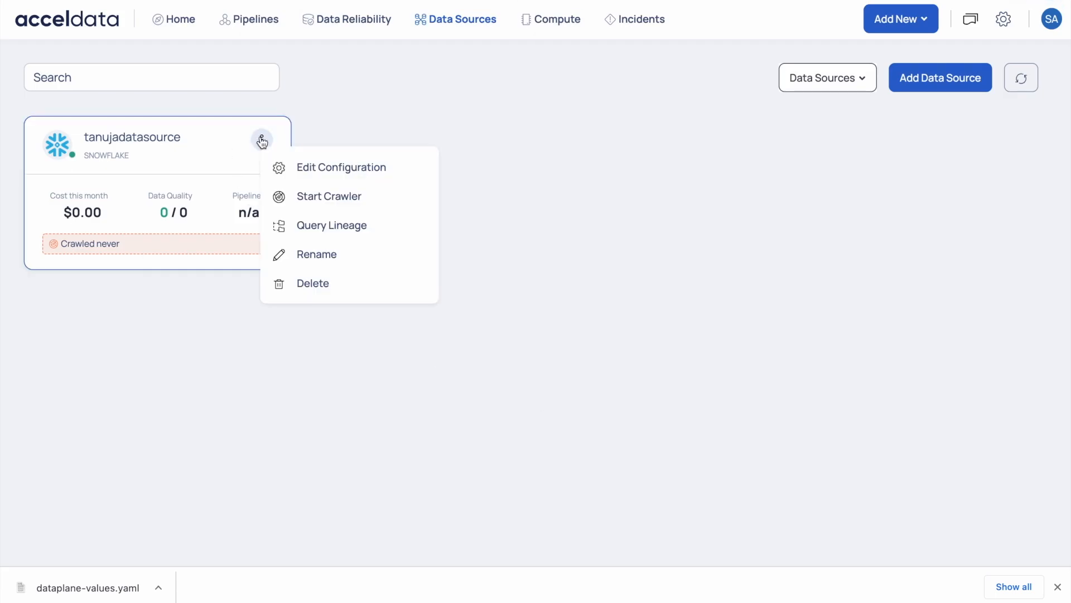
left_click(311, 195)
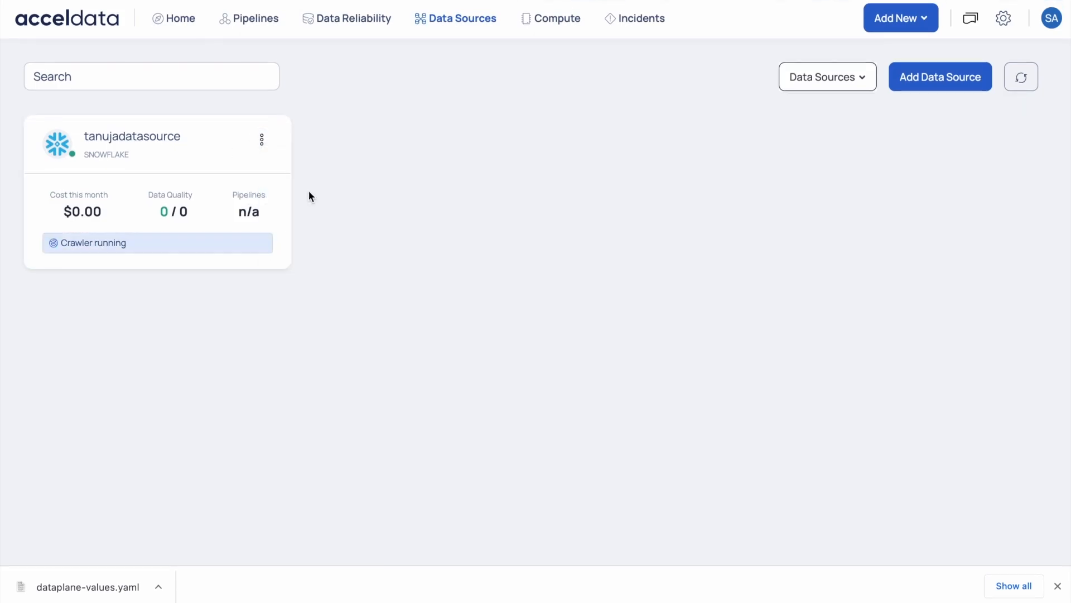
left_click(268, 148)
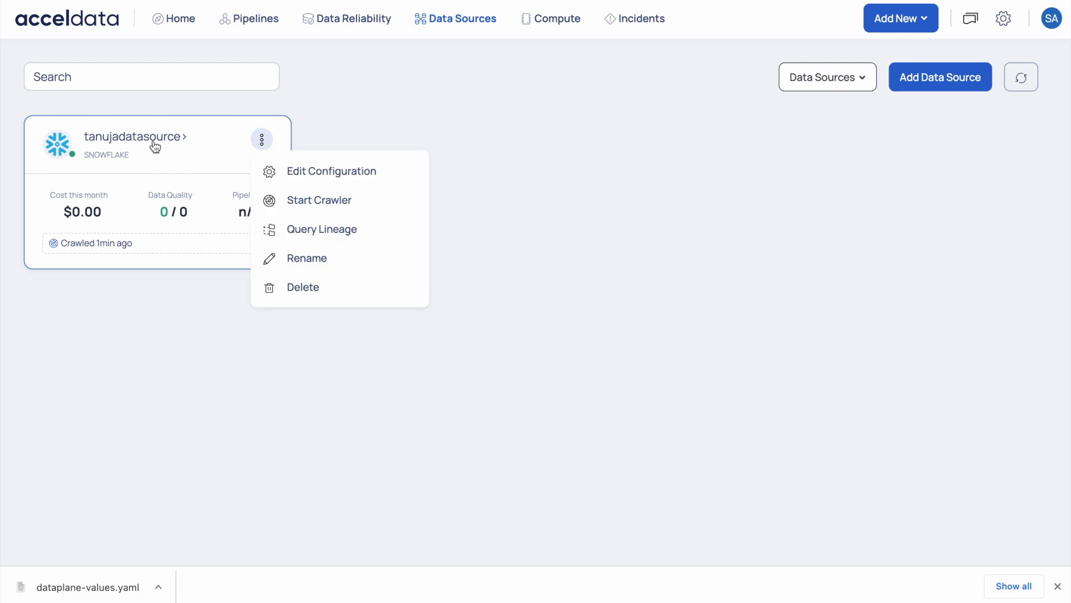